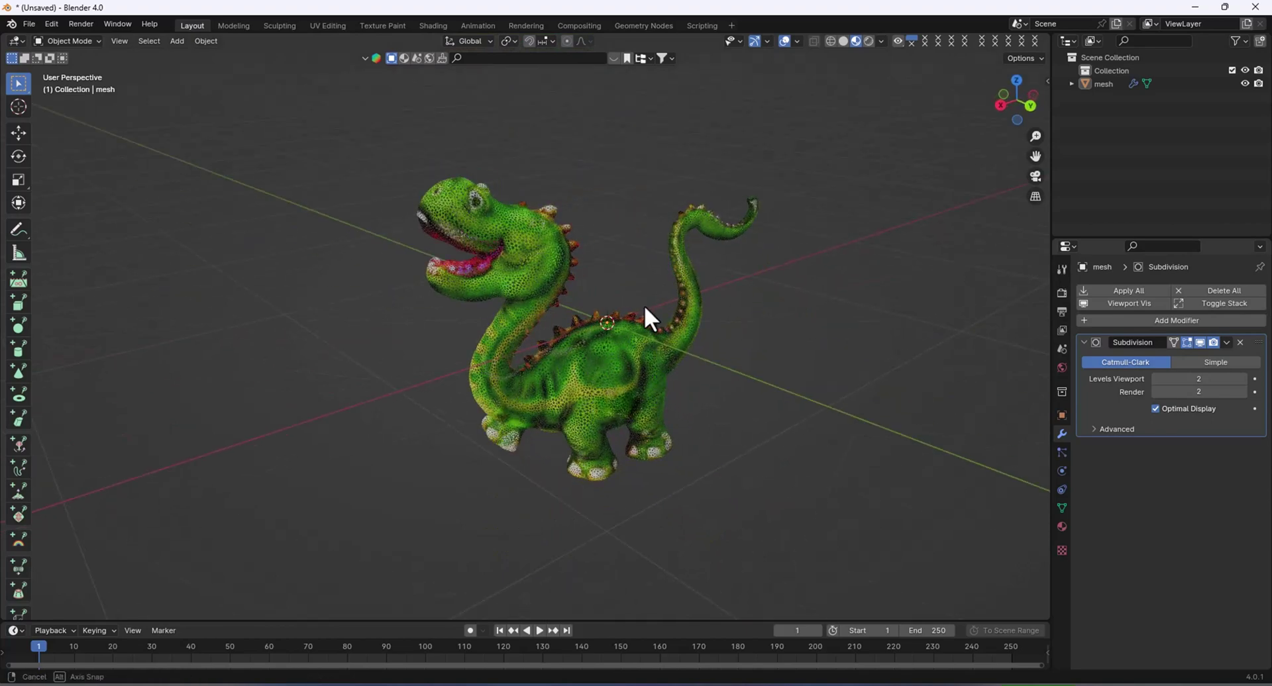
# - Delete the Subdivision modifier, then select the dinosaur mesh and orbit around it
pyautogui.click(1239, 342)
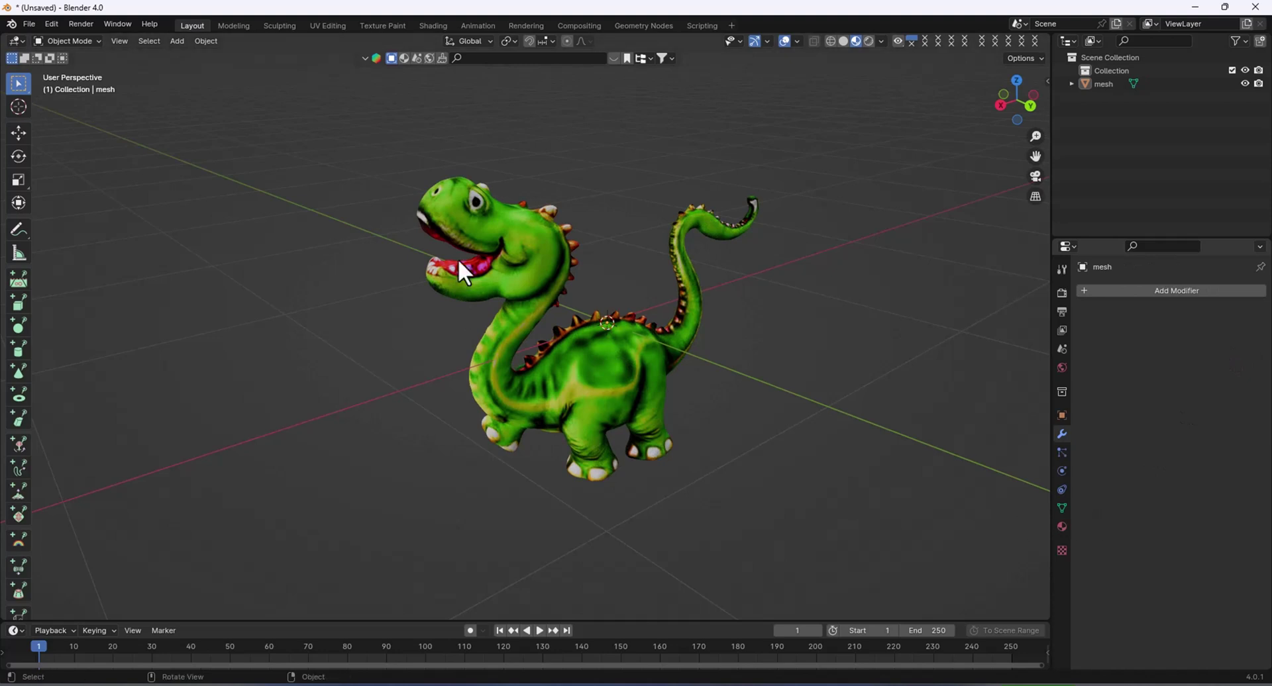
pyautogui.scroll(3, 494, 248)
pyautogui.click(503, 244)
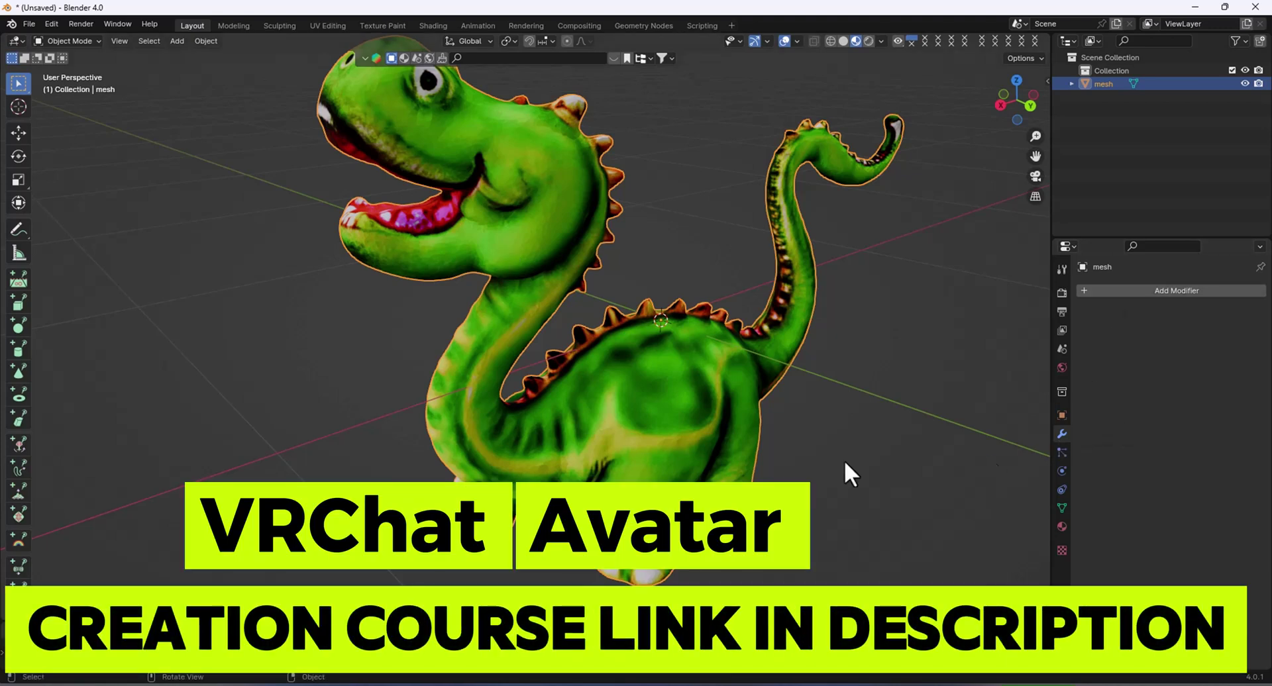
pyautogui.moveTo(561, 220); pyautogui.dragTo(691, 296, button='middle')
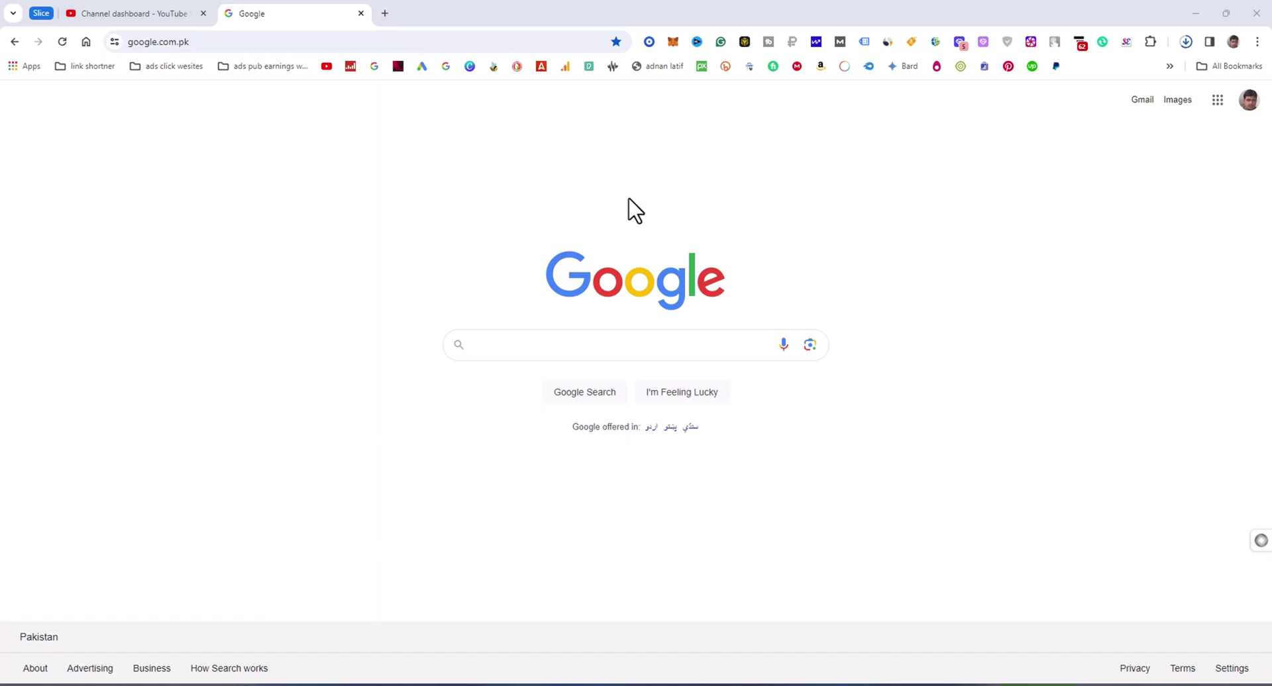
# - Search Google for 'csm 3d viewer' and open the csm.ai result
pyautogui.click(577, 339)
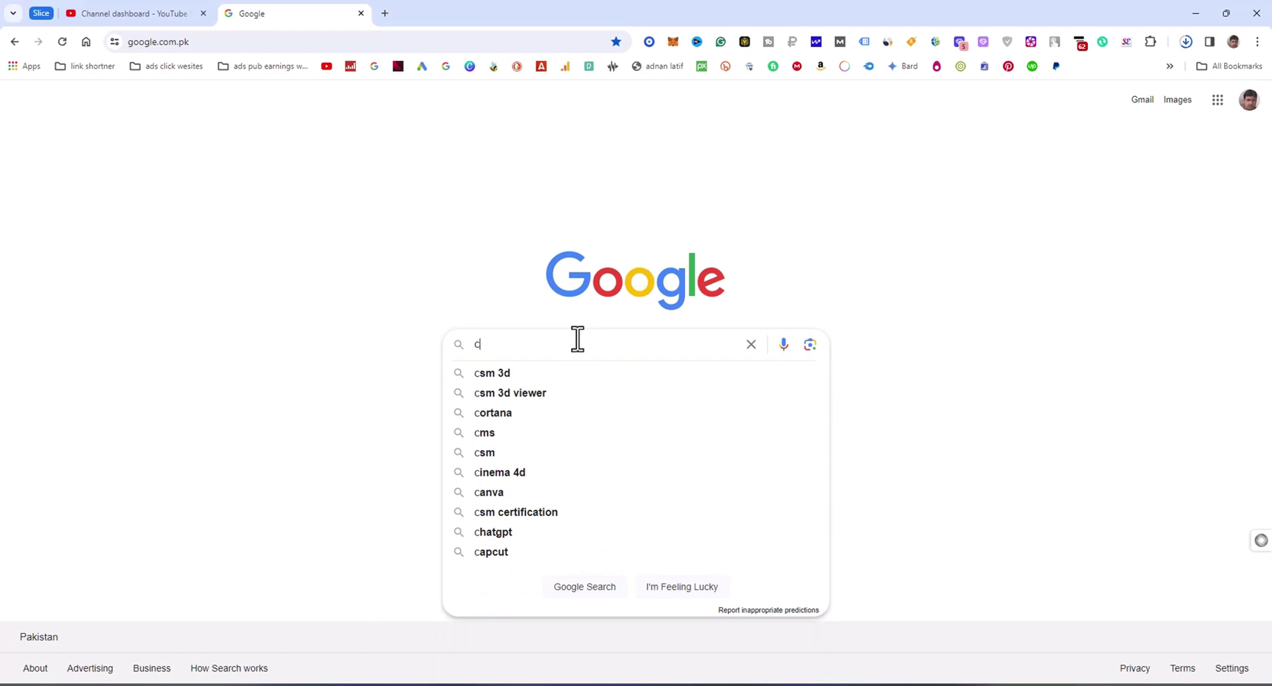
pyautogui.click(519, 393)
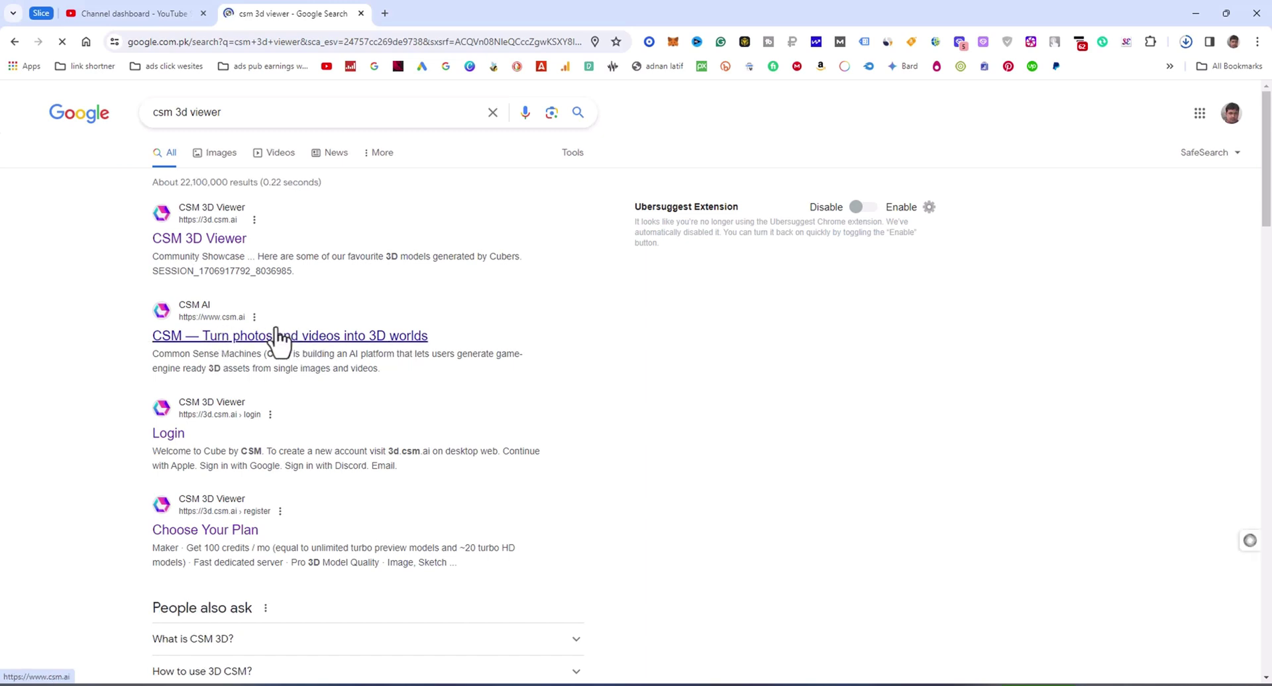
pyautogui.click(240, 338)
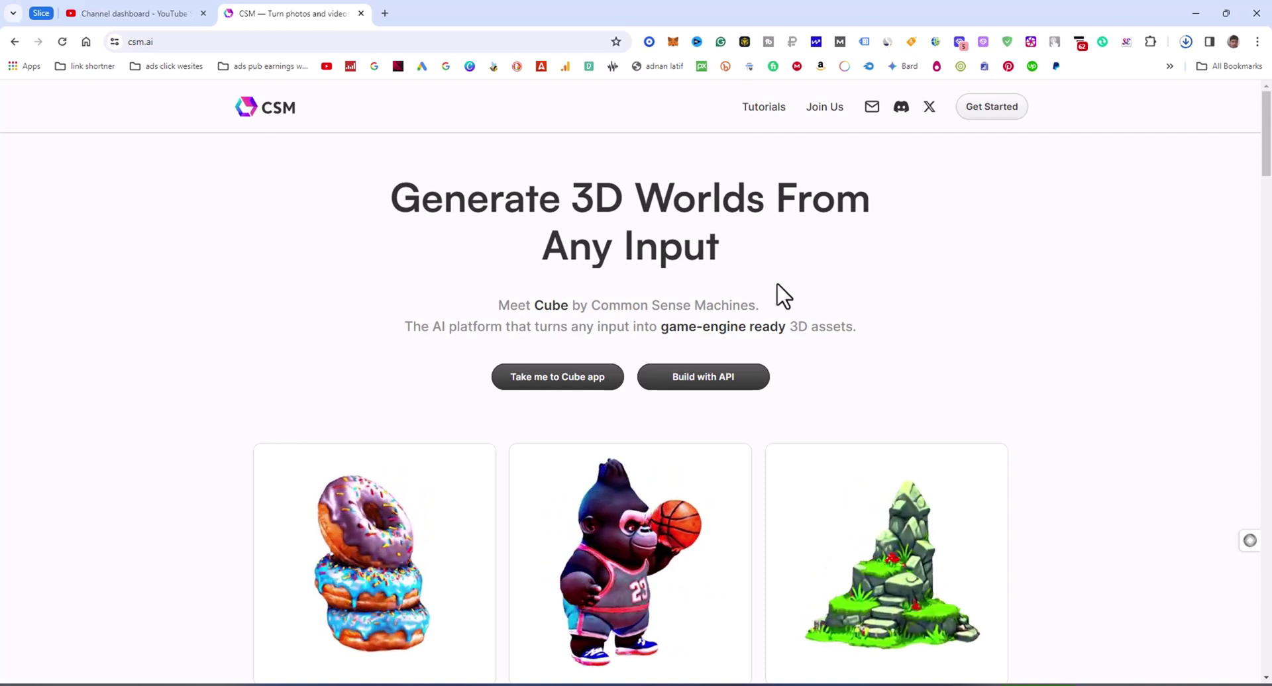
# - Scroll through the csm.ai showcase and testimonials, then go to the Cube app via Get Started
pyautogui.scroll(-2, 828, 355)
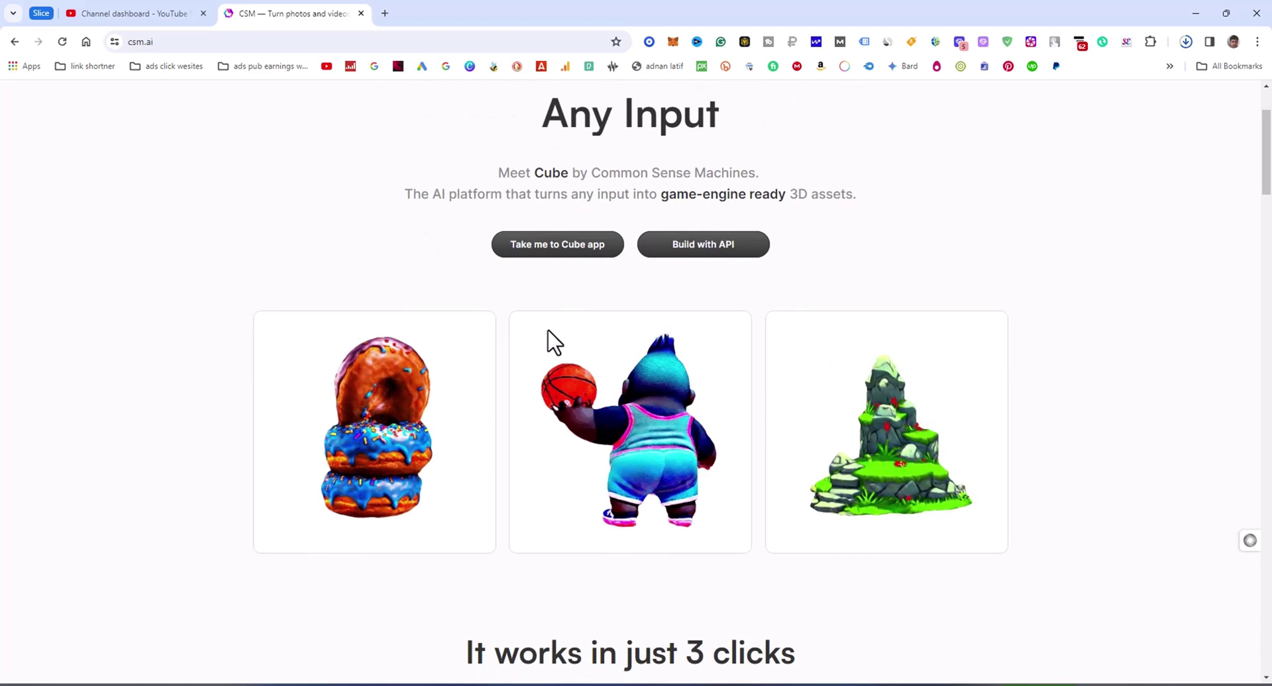
pyautogui.scroll(-2, 464, 371)
pyautogui.scroll(-2, 651, 363)
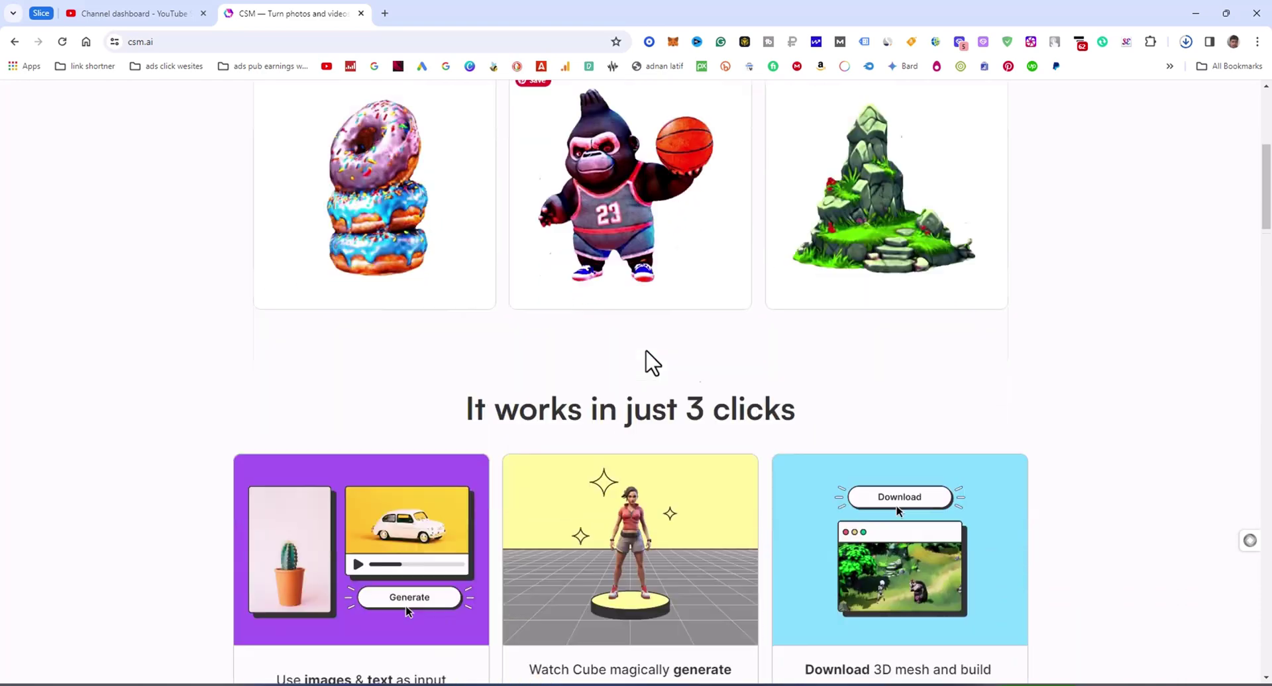
pyautogui.scroll(-4, 652, 363)
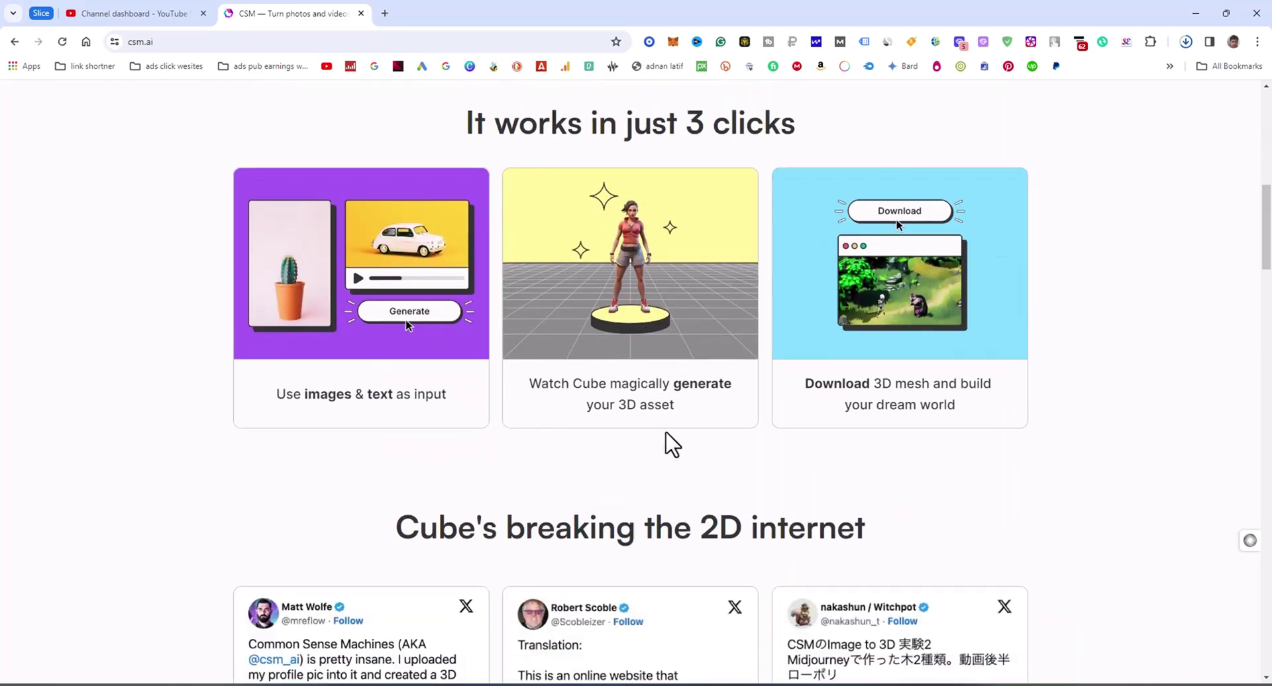
pyautogui.scroll(-3, 672, 444)
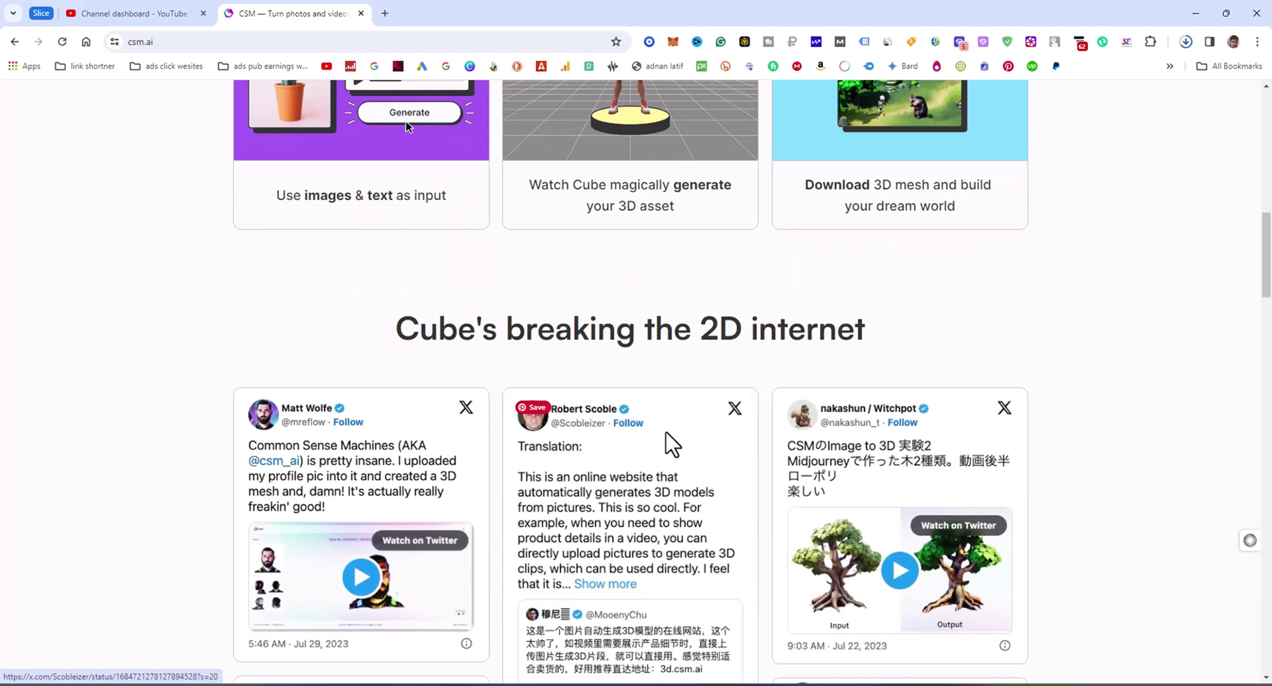
pyautogui.scroll(-7, 671, 444)
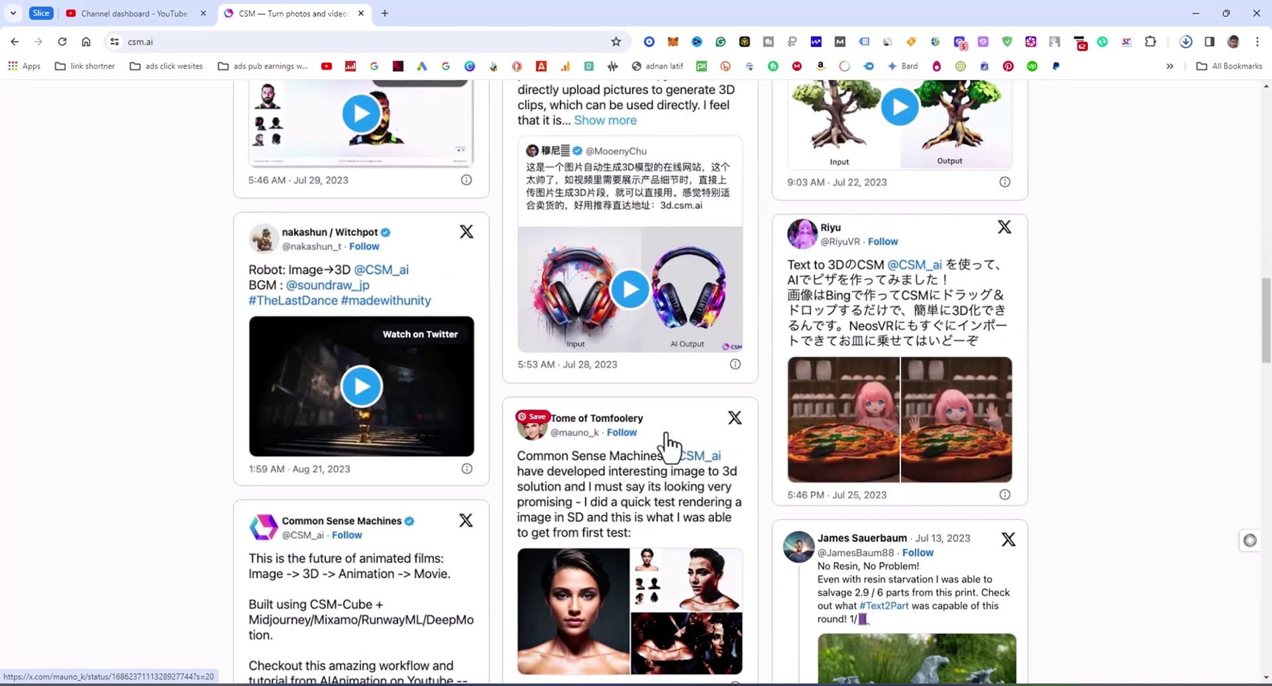
pyautogui.scroll(-3, 671, 448)
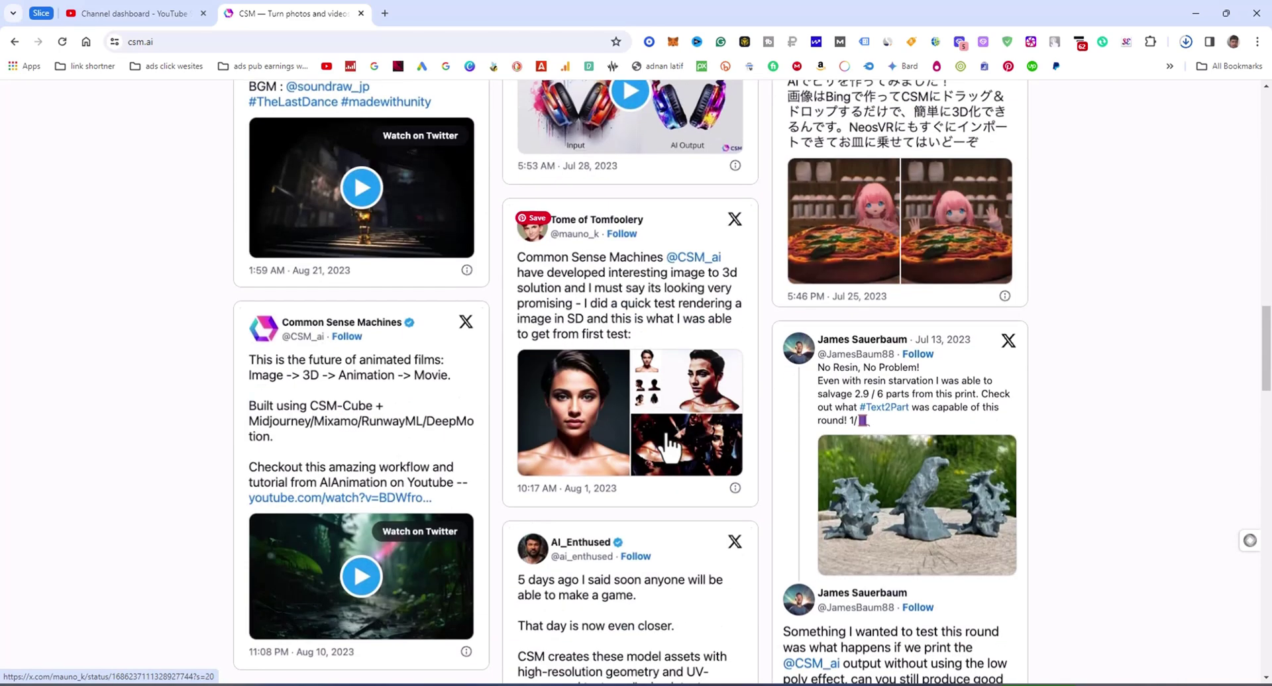
pyautogui.scroll(-3, 671, 448)
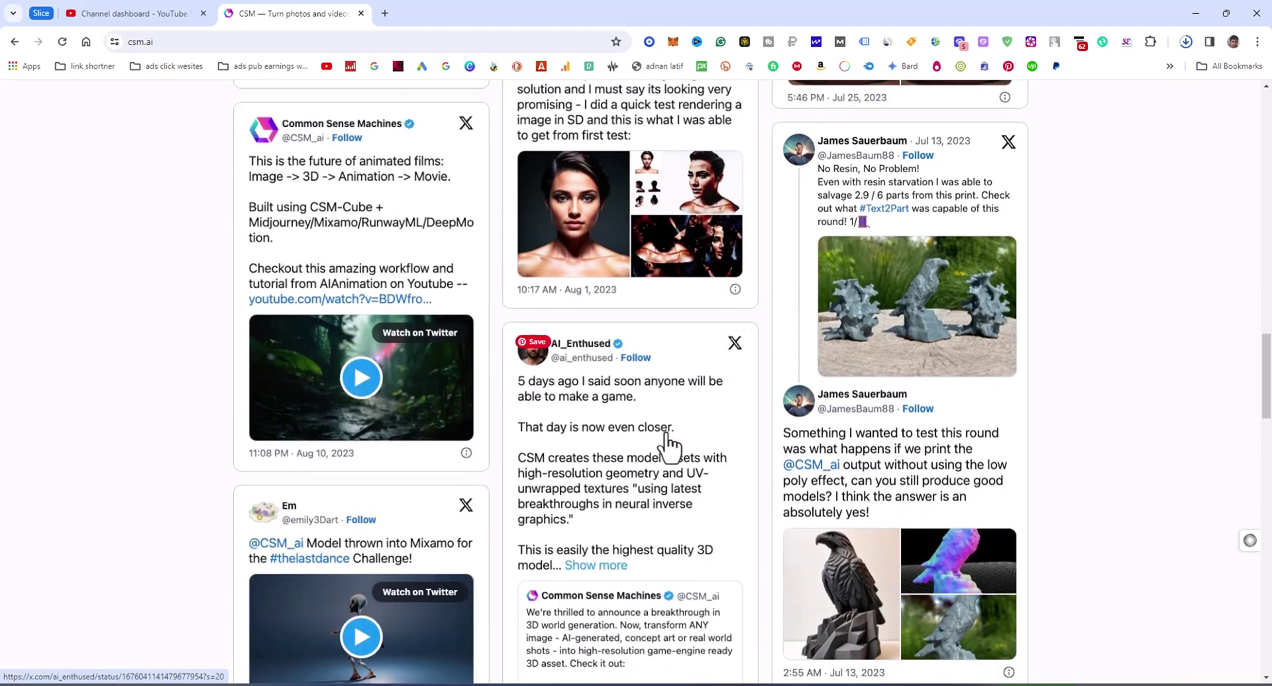
pyautogui.scroll(2, 669, 447)
pyautogui.scroll(20, 669, 448)
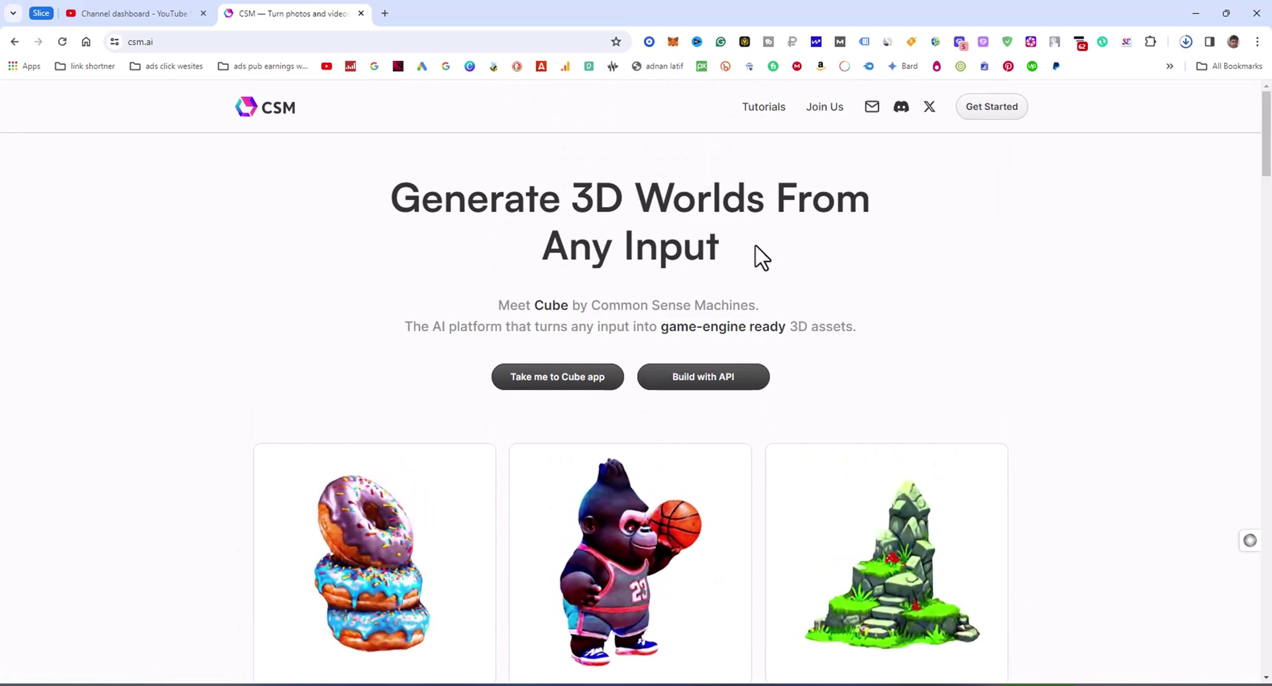
pyautogui.click(994, 111)
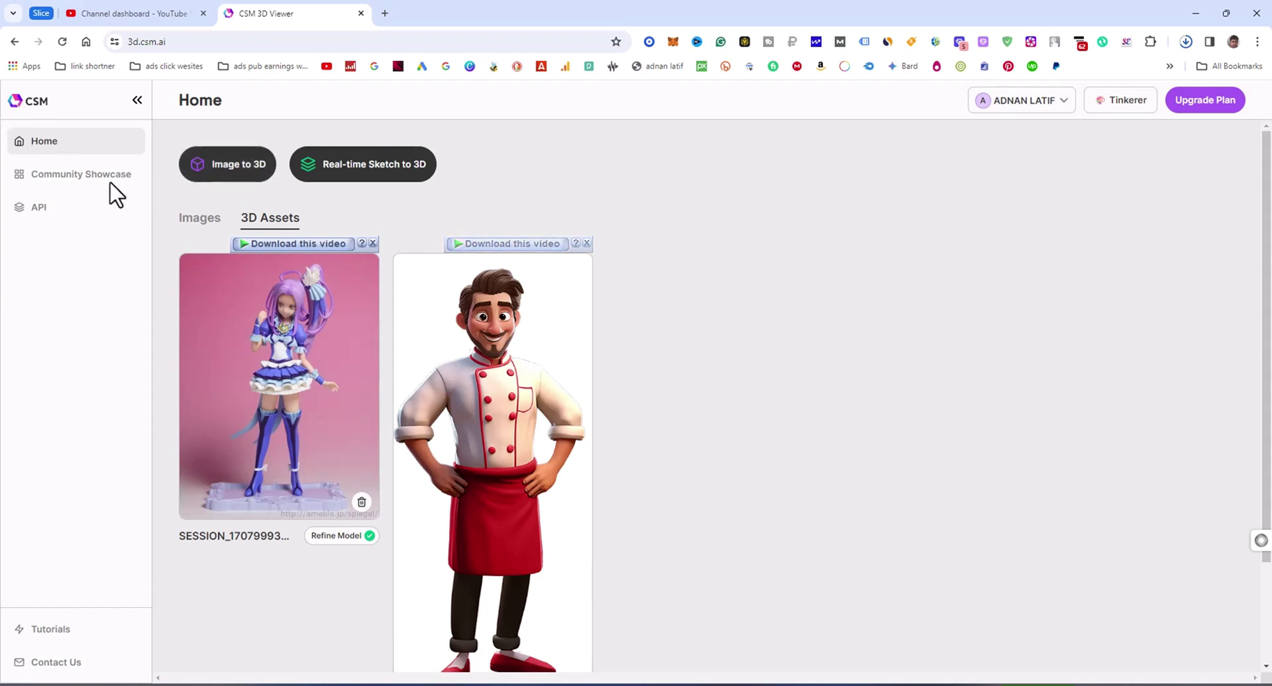
# - Browse the Community Showcase models, then return to the Home page
pyautogui.click(31, 179)
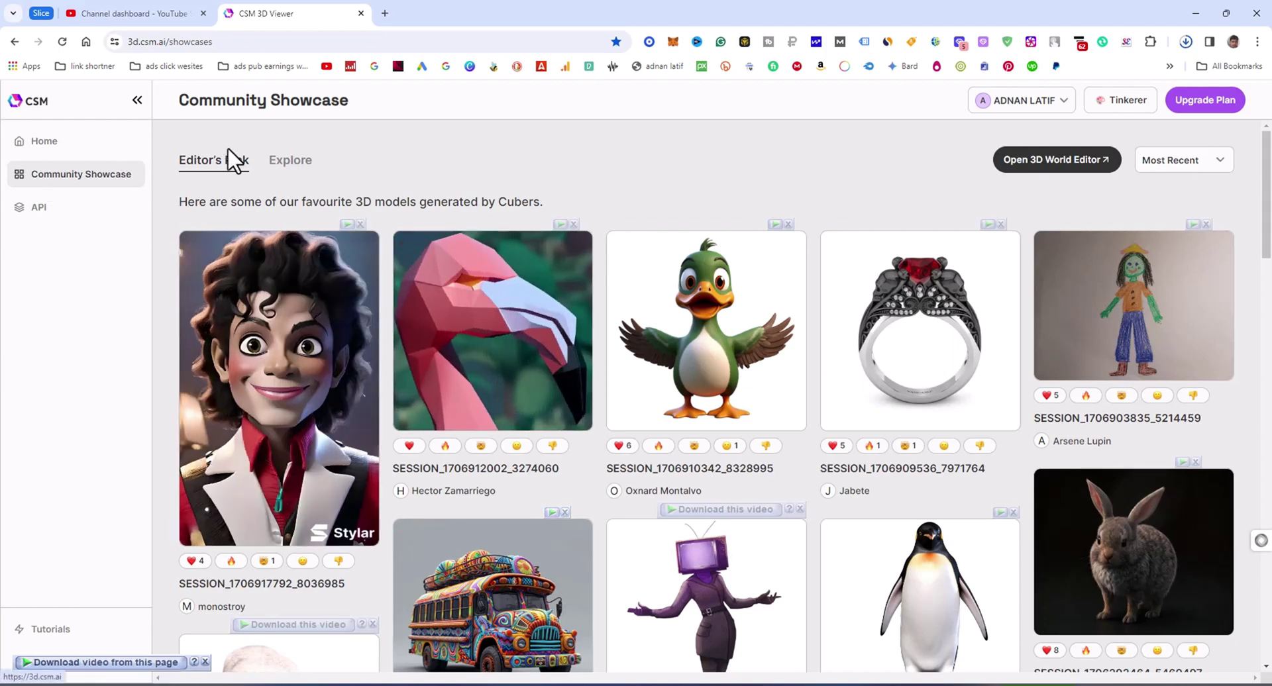
pyautogui.click(73, 140)
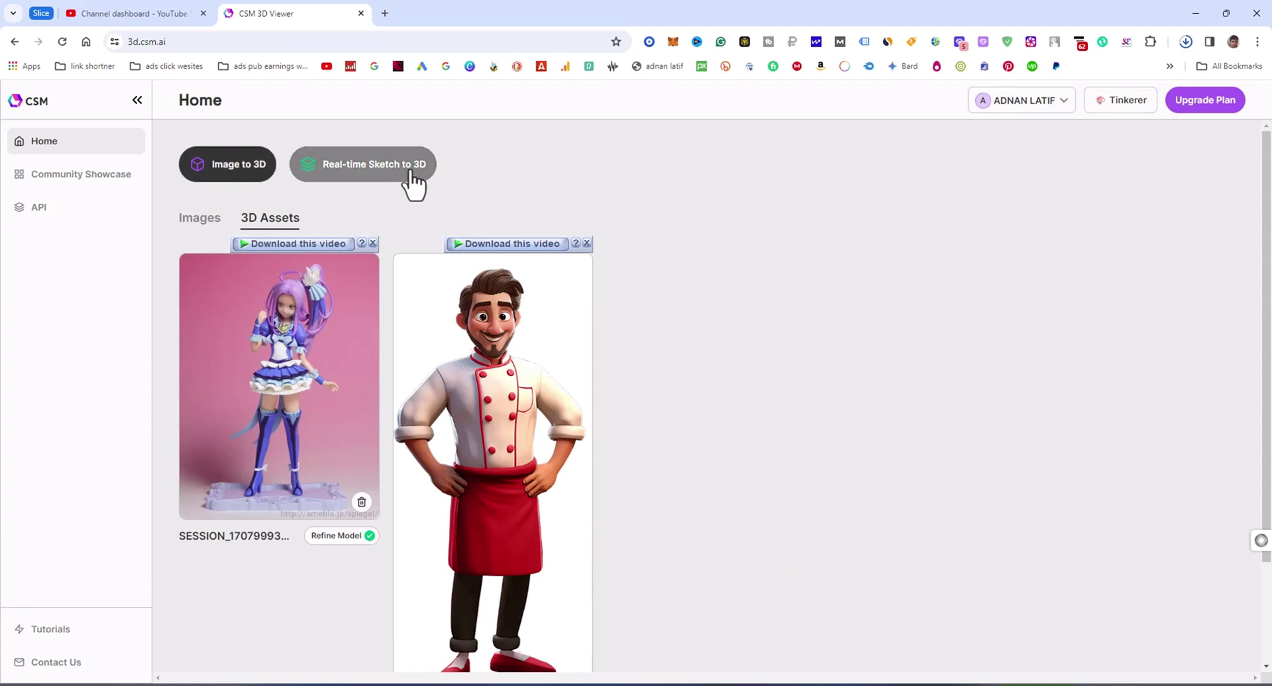
pyautogui.click(400, 166)
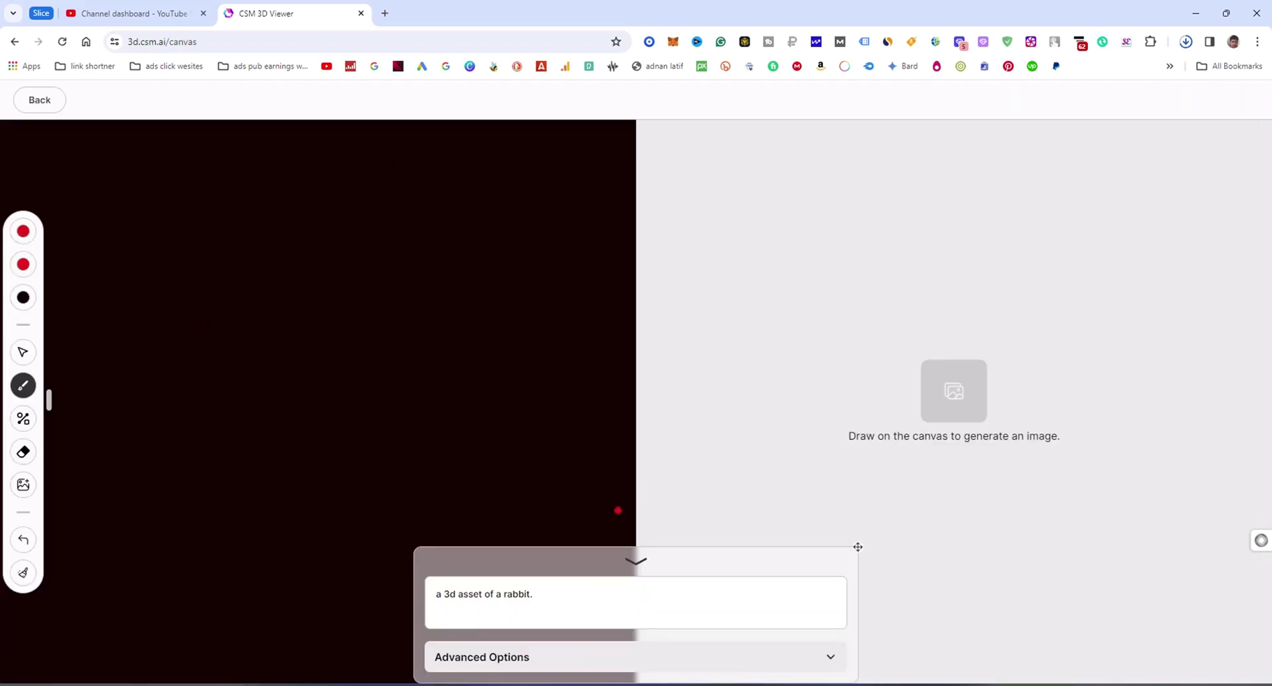
pyautogui.click(39, 101)
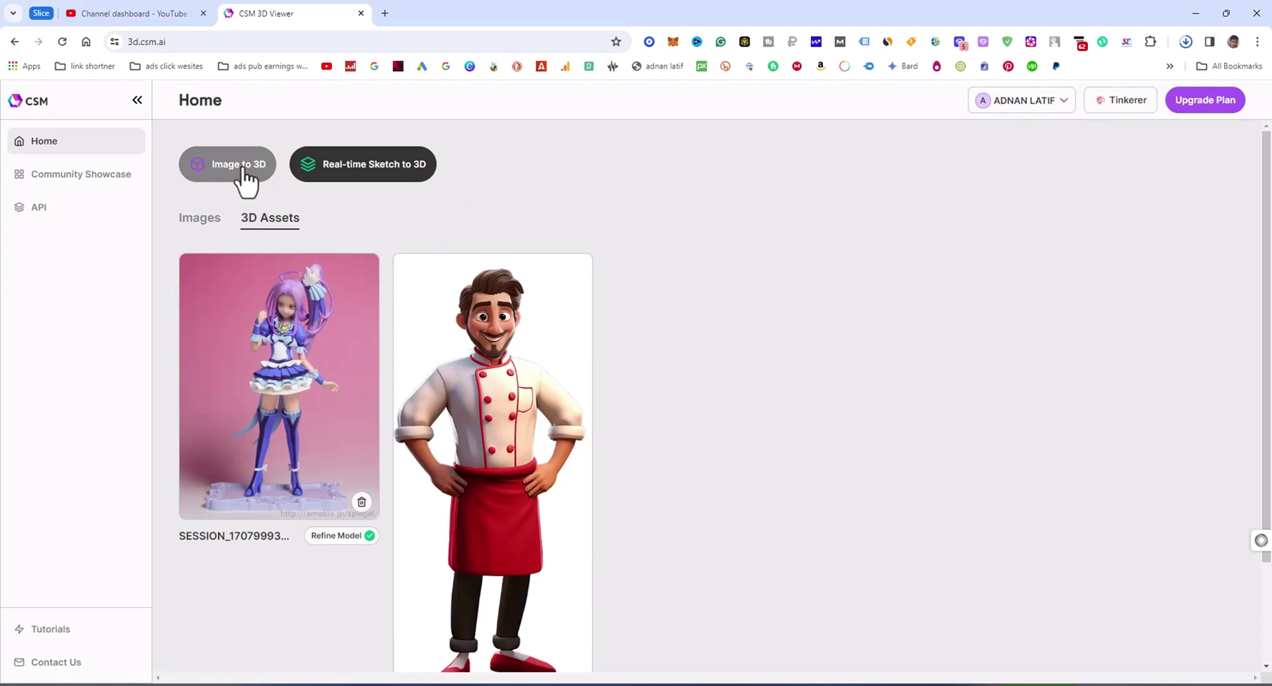
# - Start an Image to 3D generation and upload the green cartoon dinosaur picture
pyautogui.click(245, 178)
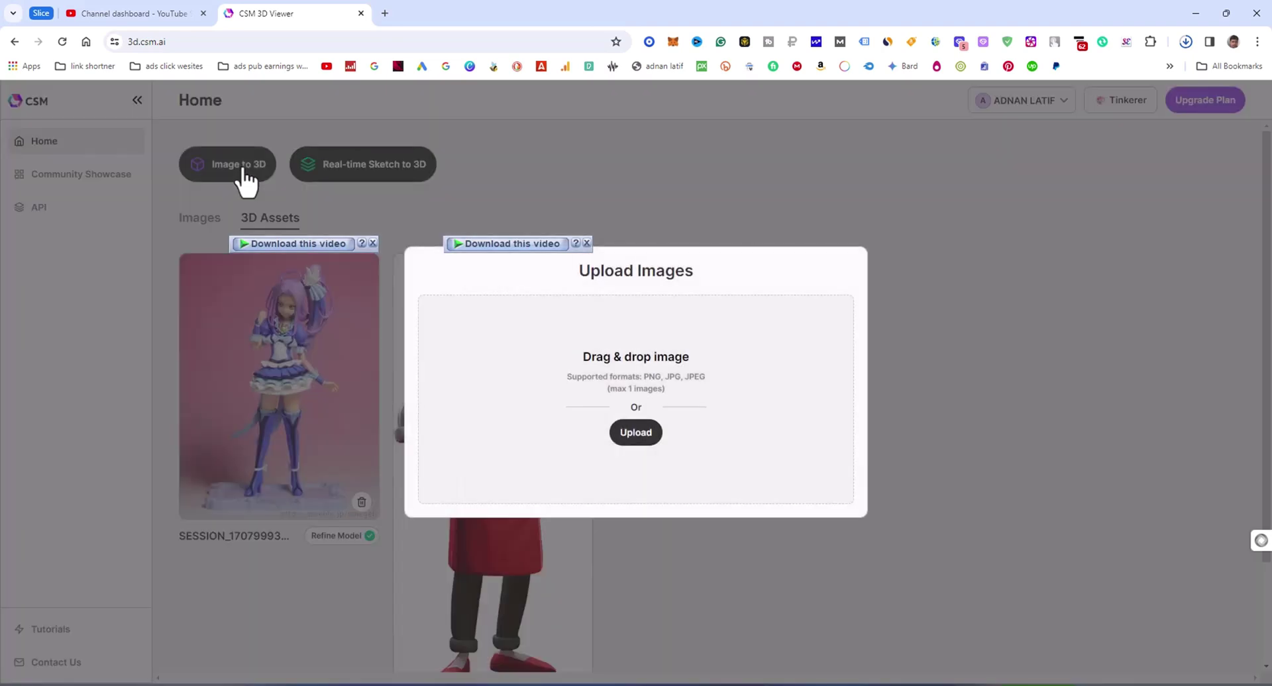
pyautogui.click(647, 432)
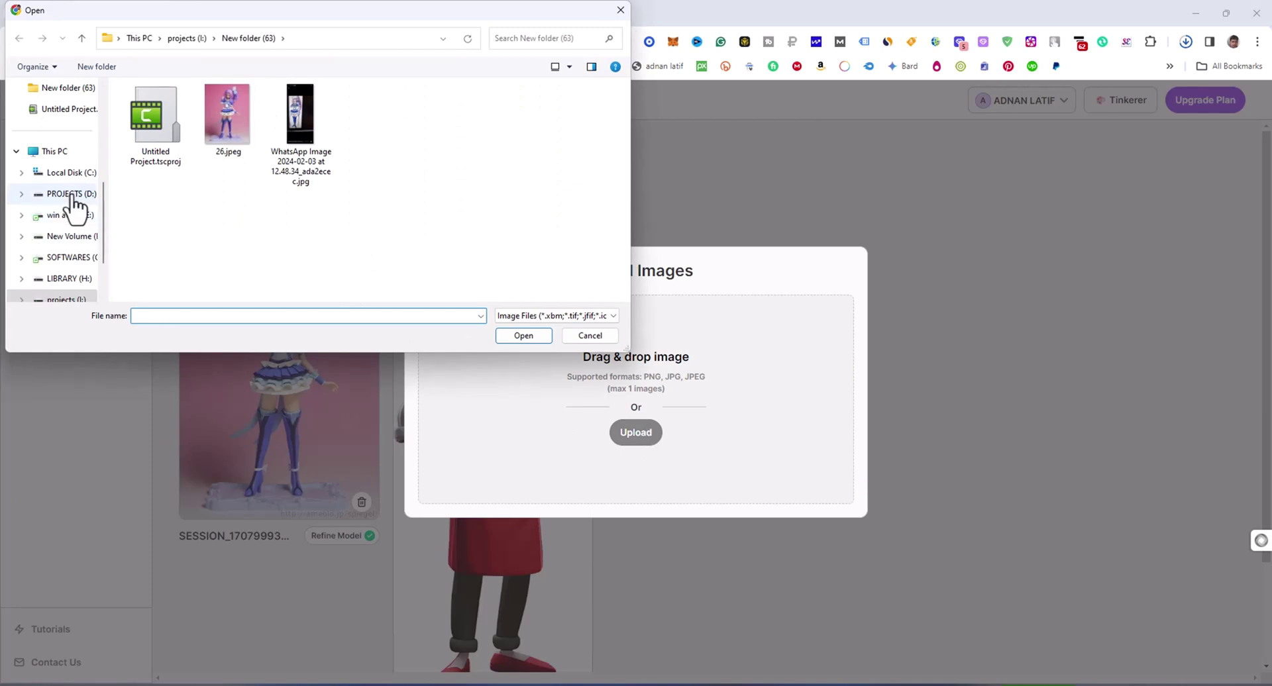
pyautogui.scroll(-1, 76, 207)
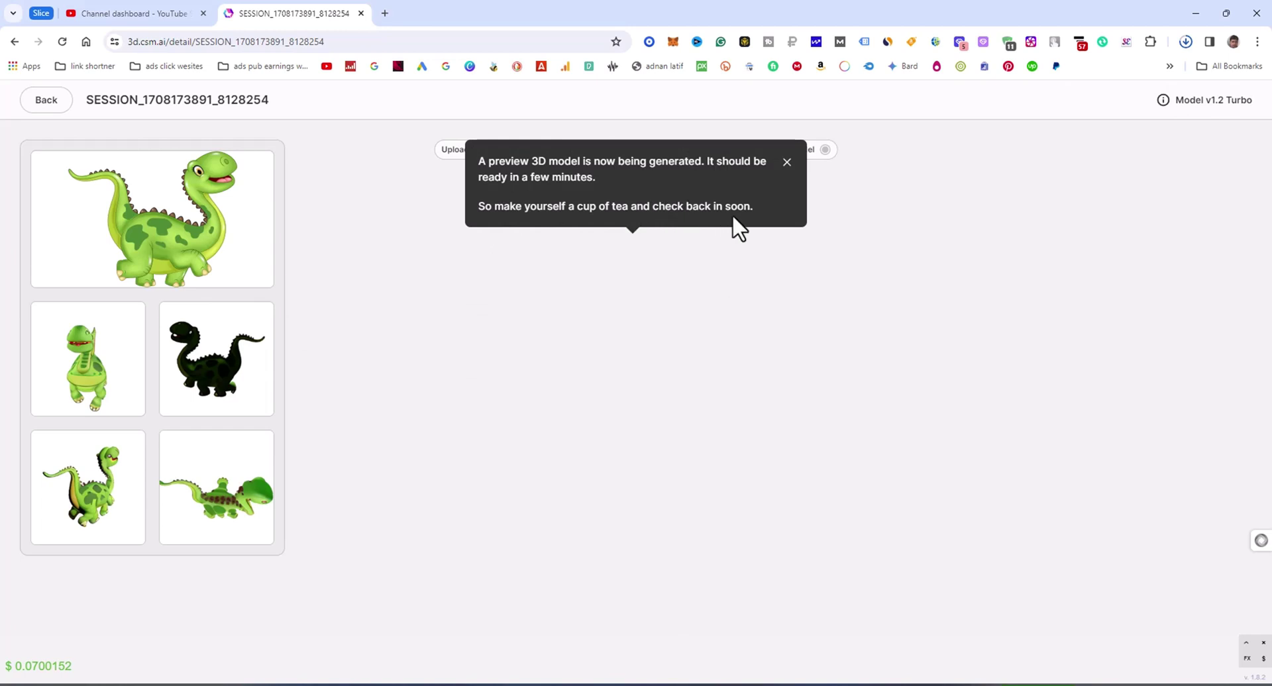
# - Dismiss the preview generation notice and go back to the Home page with Alt+Left
pyautogui.click(791, 170)
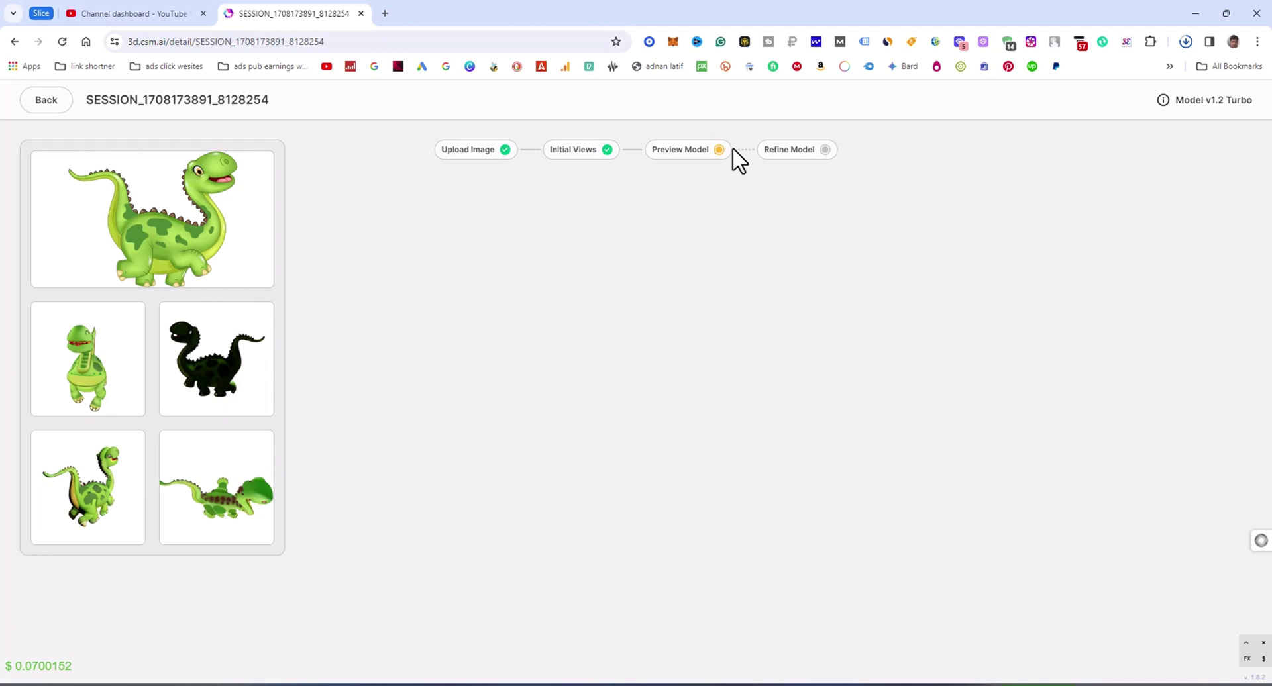
pyautogui.hotkey('alt', 'Left')
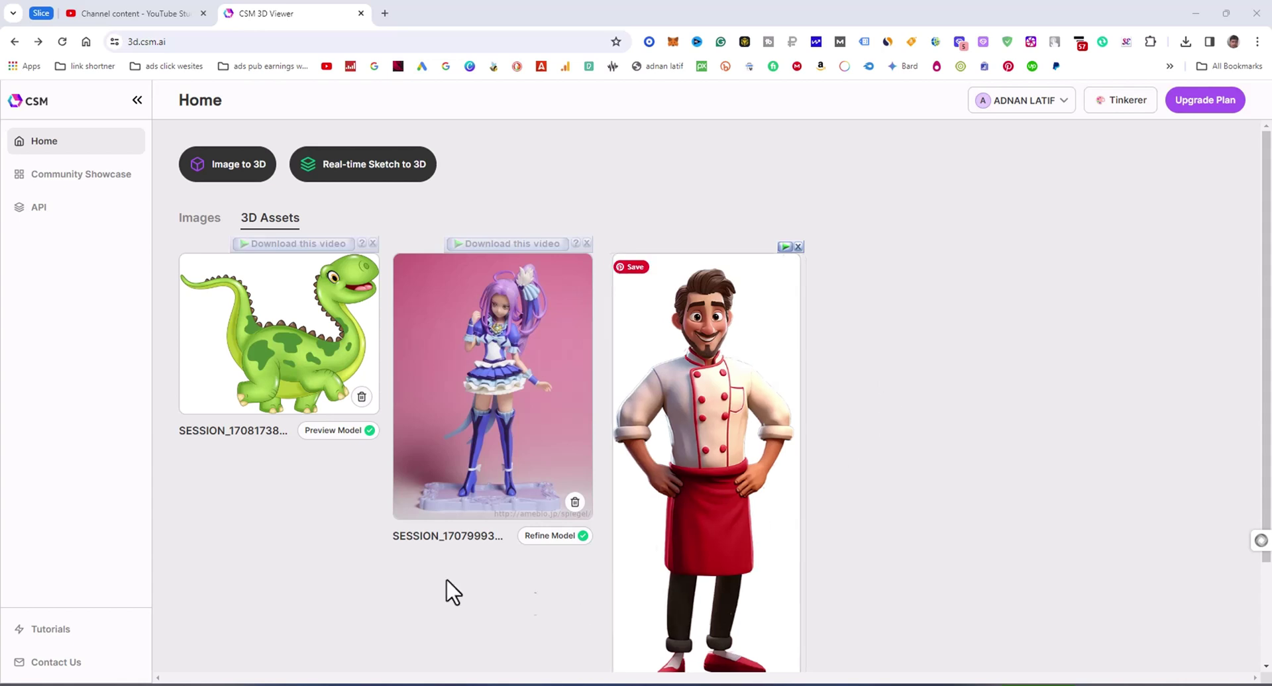
# - Open the dinosaur session from 3D Assets and dismiss the Upgrade to Paid Plan popup
pyautogui.click(263, 344)
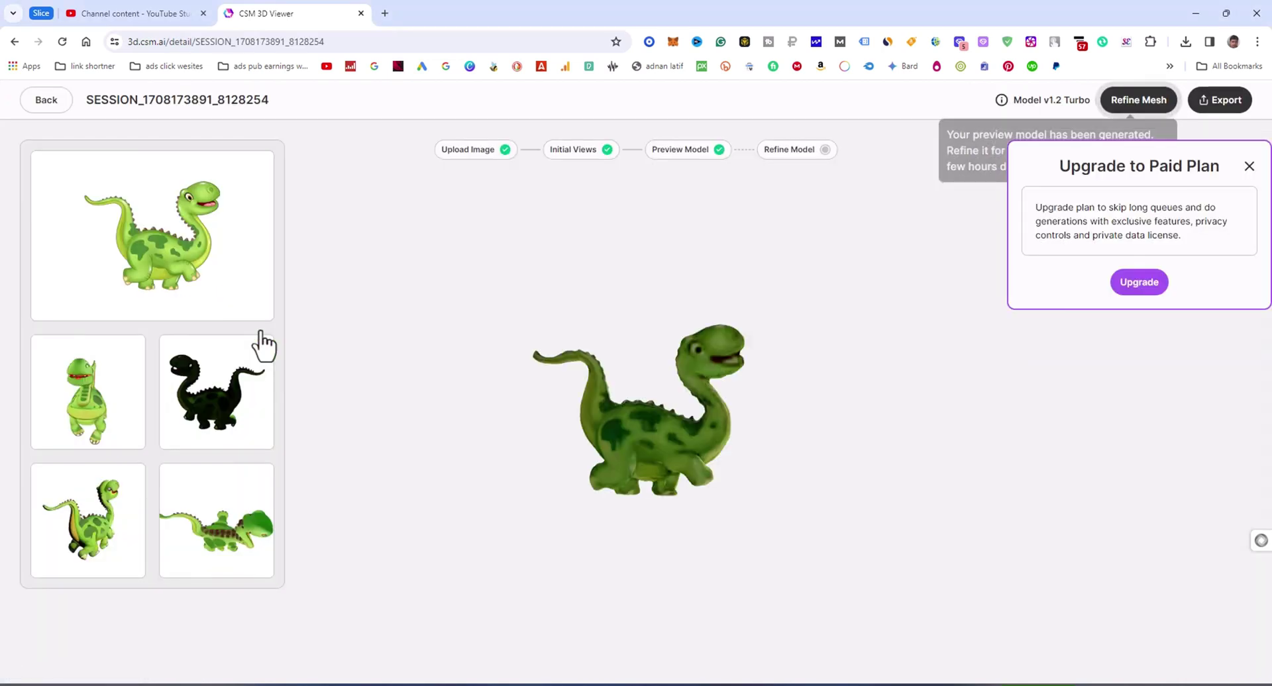
pyautogui.scroll(3, 623, 447)
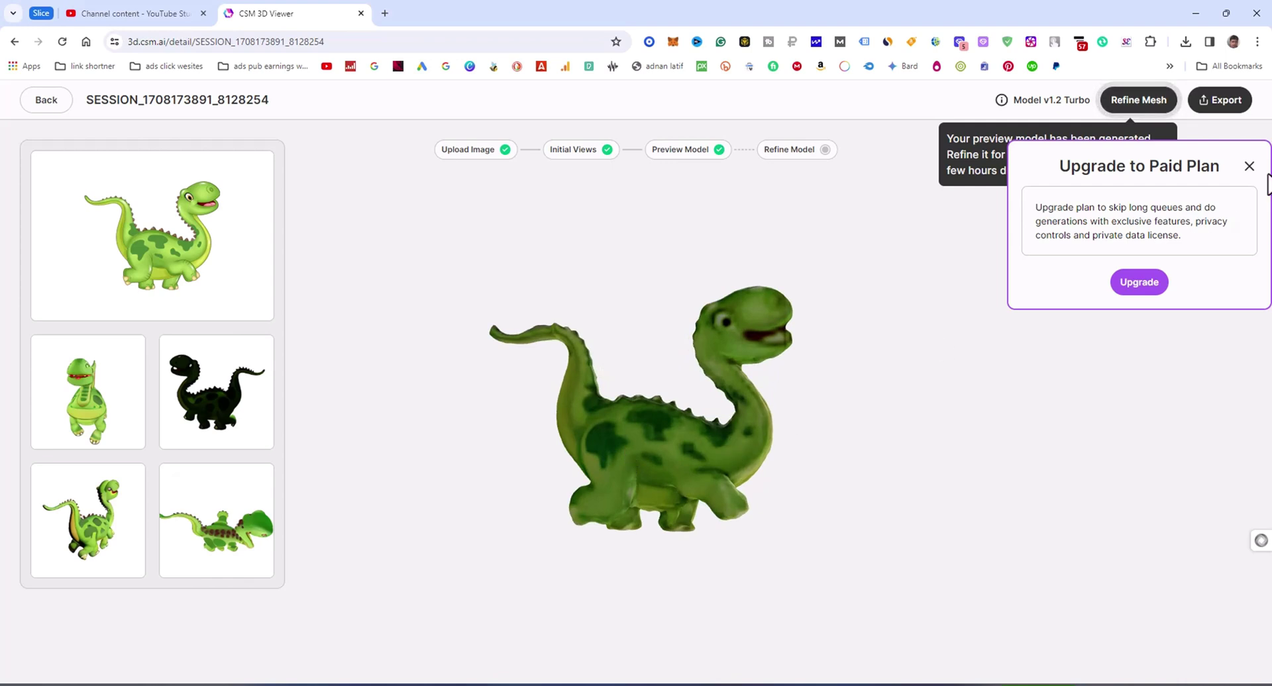
pyautogui.click(1249, 166)
# - Rotate the preview dinosaur through left, right and front-facing views
pyautogui.moveTo(741, 403); pyautogui.dragTo(690, 420)
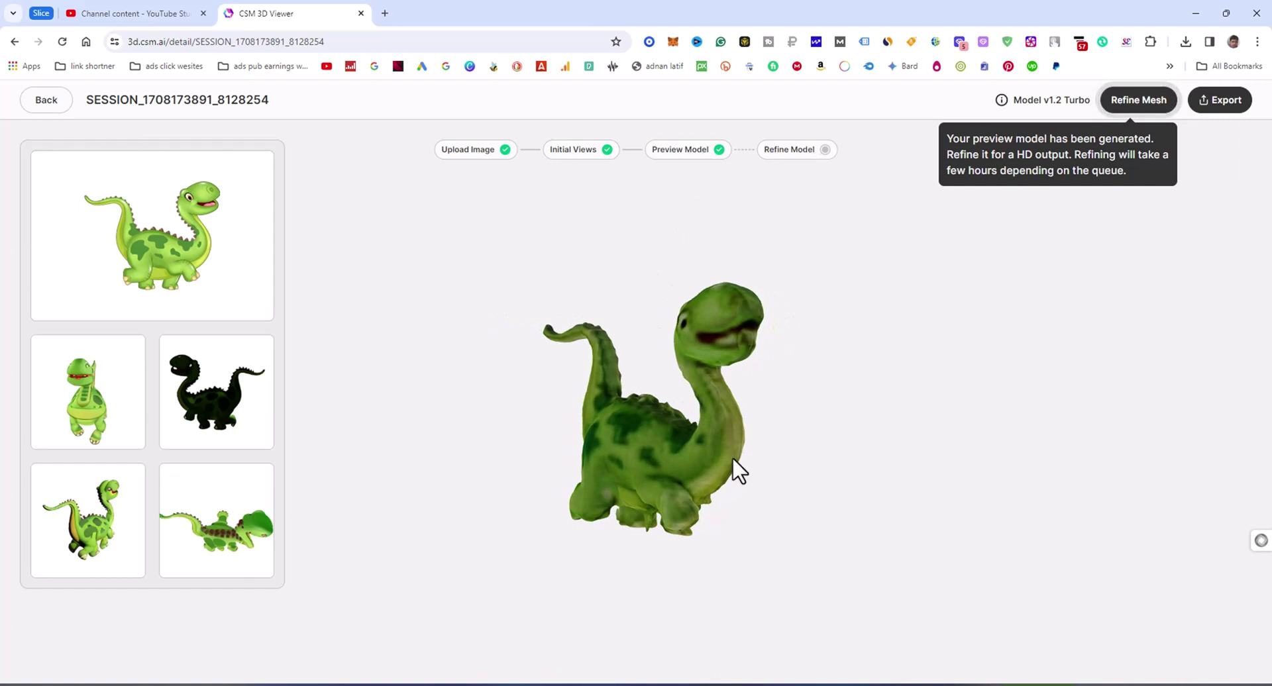
pyautogui.moveTo(733, 457); pyautogui.dragTo(692, 460)
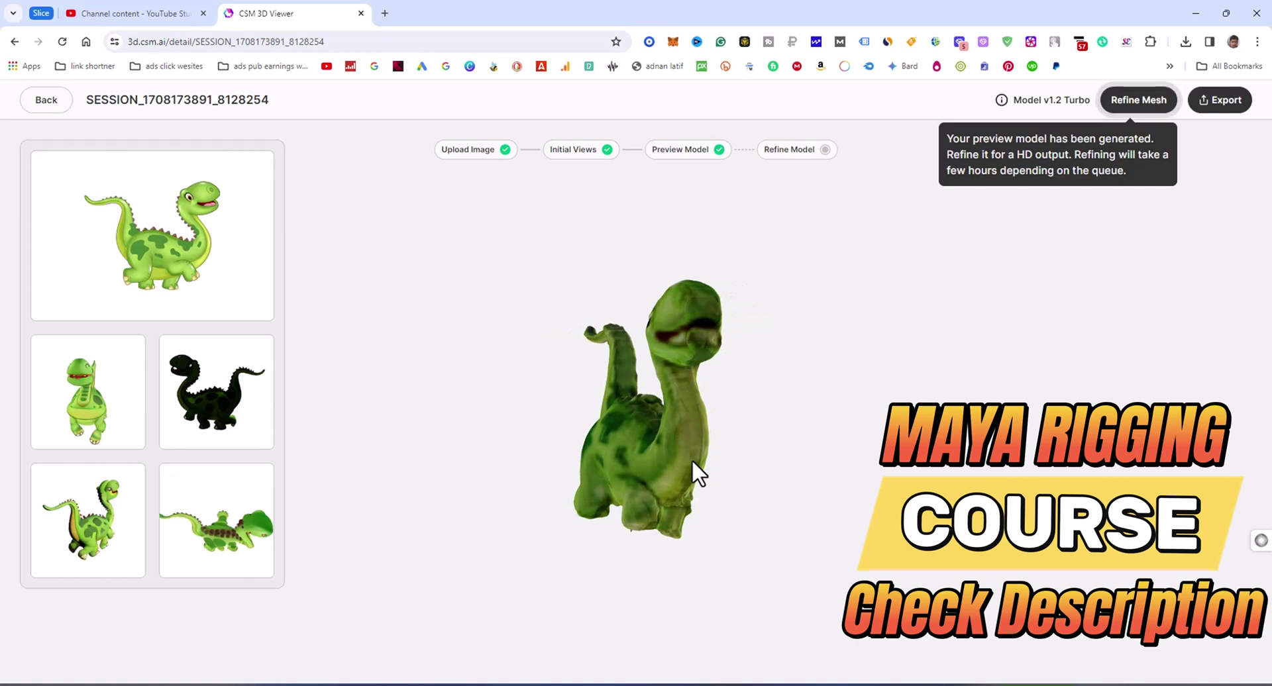
pyautogui.moveTo(692, 460); pyautogui.dragTo(778, 465)
pyautogui.moveTo(763, 424); pyautogui.dragTo(548, 462)
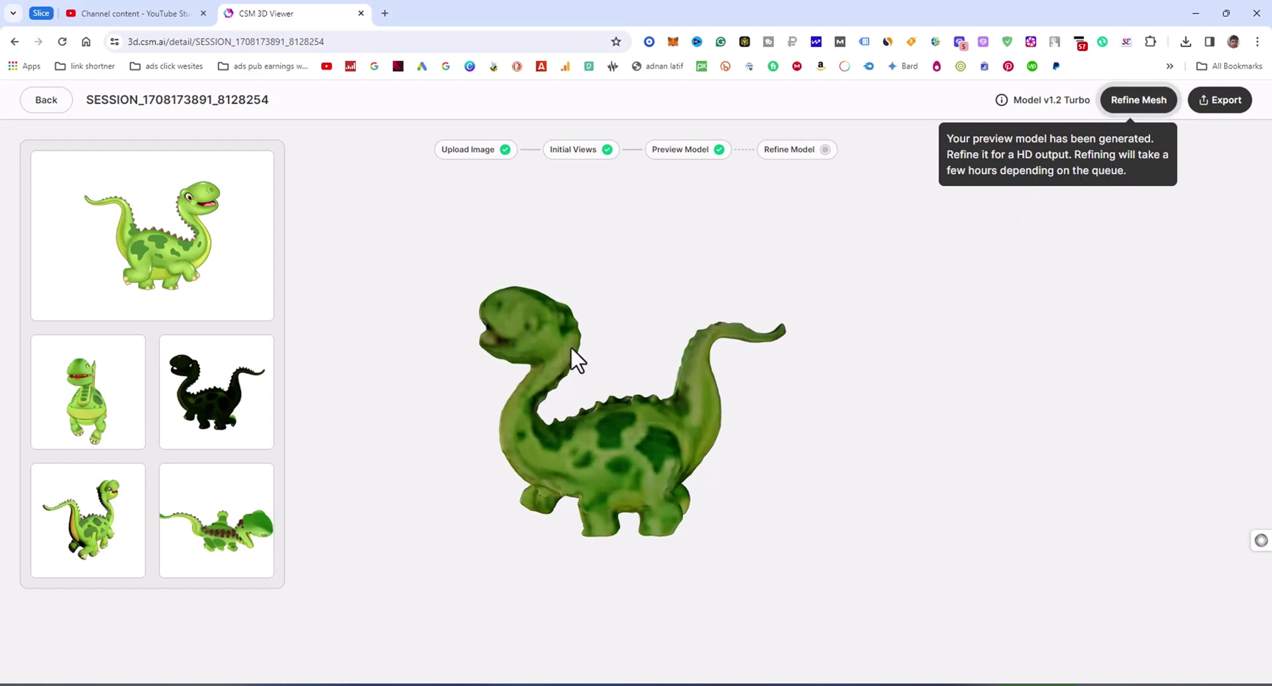
pyautogui.moveTo(570, 348); pyautogui.dragTo(694, 423)
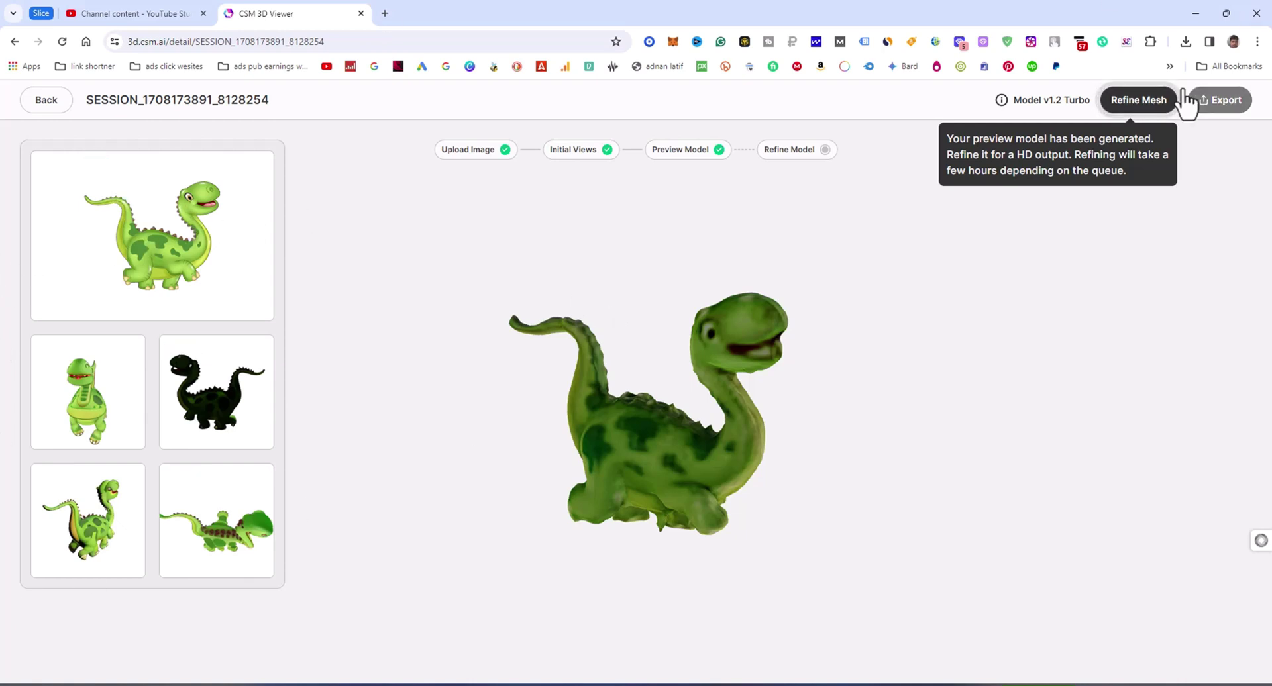
# - Start refining the preview into an HD mesh, dismiss the notice, and view the dinosaur's other side
pyautogui.click(1137, 101)
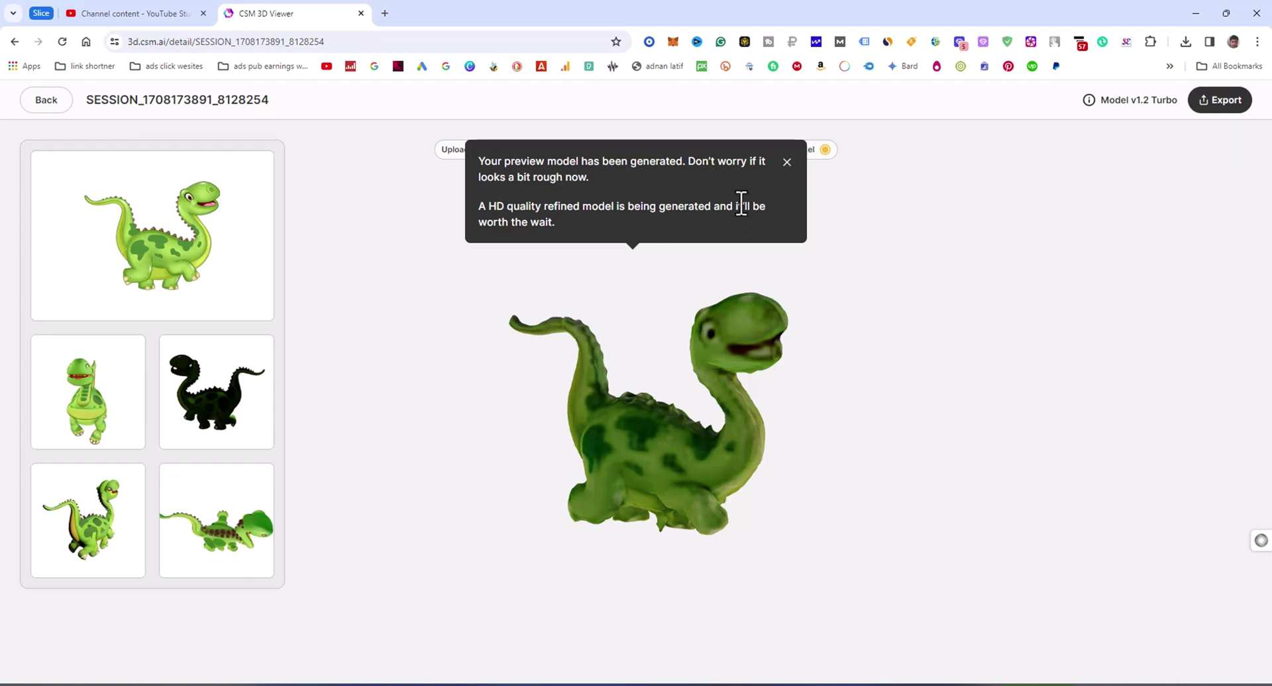
pyautogui.click(787, 162)
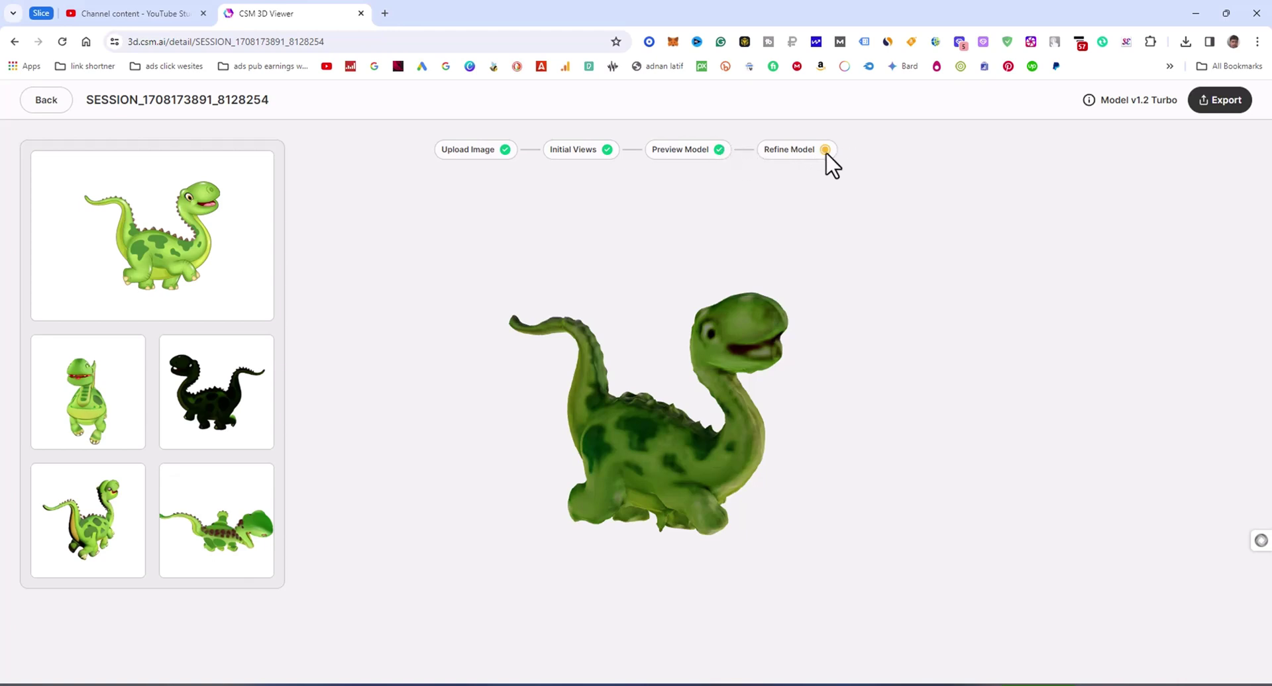
pyautogui.moveTo(761, 391); pyautogui.dragTo(795, 318)
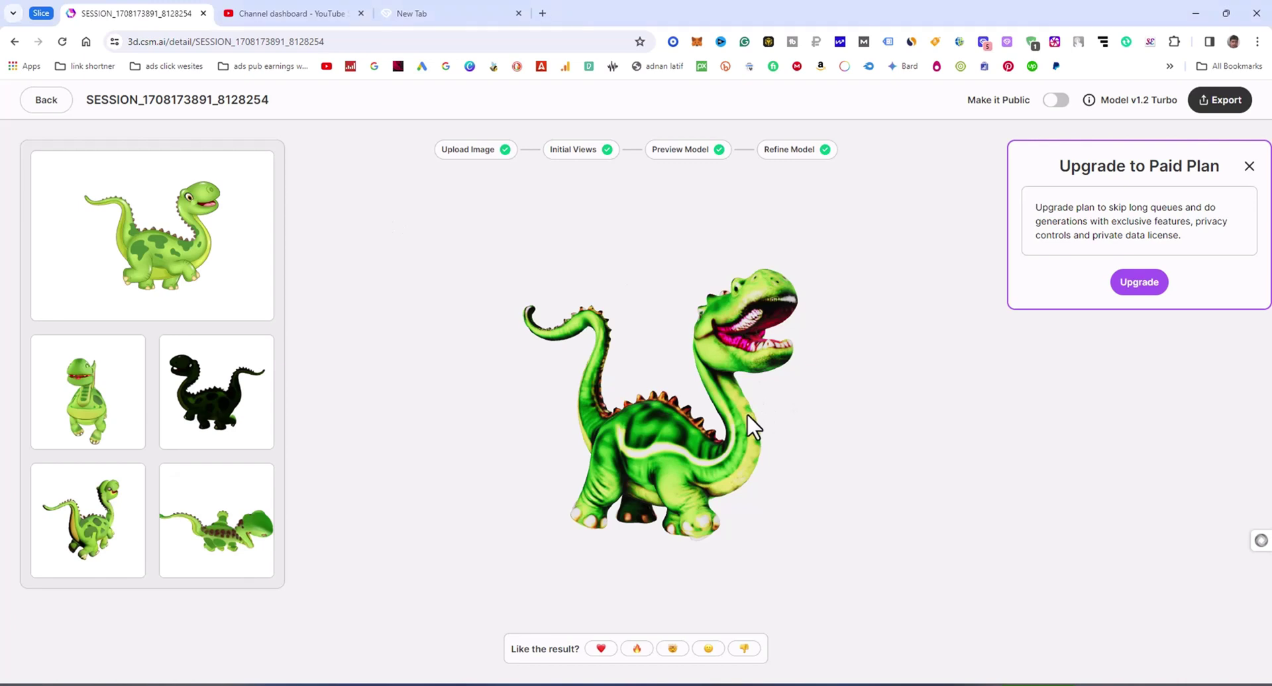
# - Orbit and zoom the refined dinosaur through left, near-frontal and three-quarter side views
pyautogui.moveTo(745, 414); pyautogui.dragTo(560, 409)
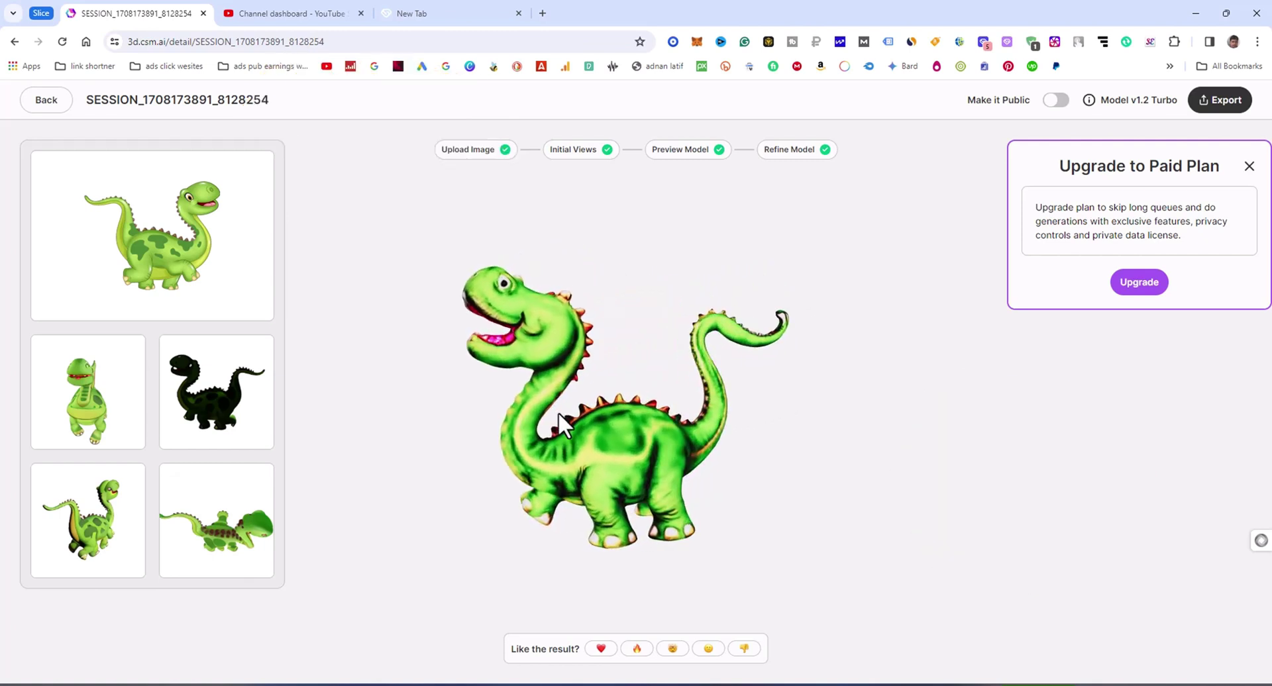
pyautogui.scroll(2, 579, 407)
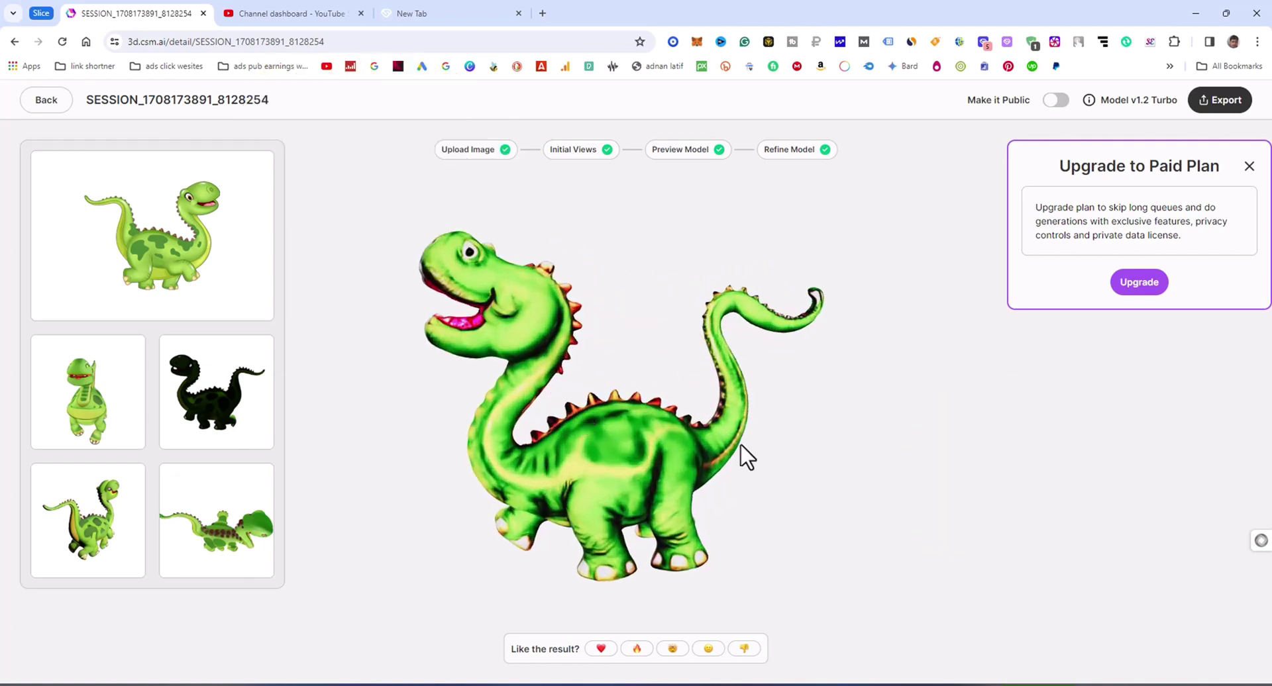
pyautogui.moveTo(610, 447); pyautogui.dragTo(489, 430)
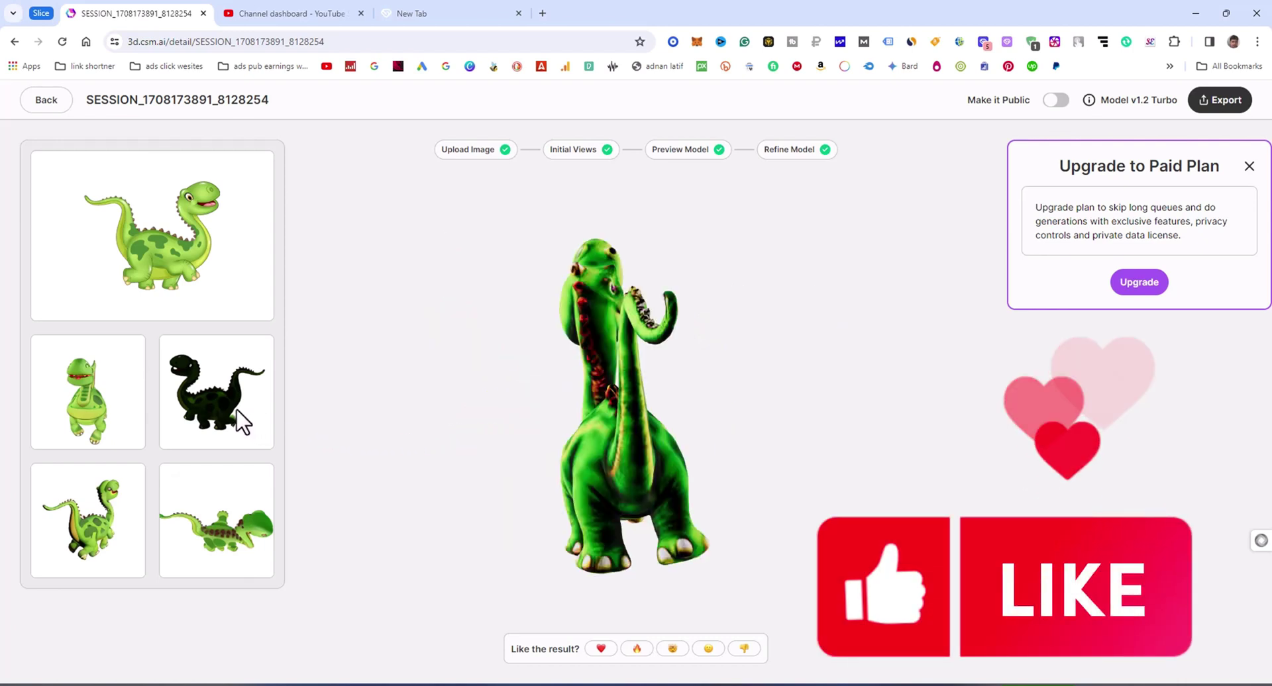
pyautogui.moveTo(435, 463); pyautogui.dragTo(394, 429)
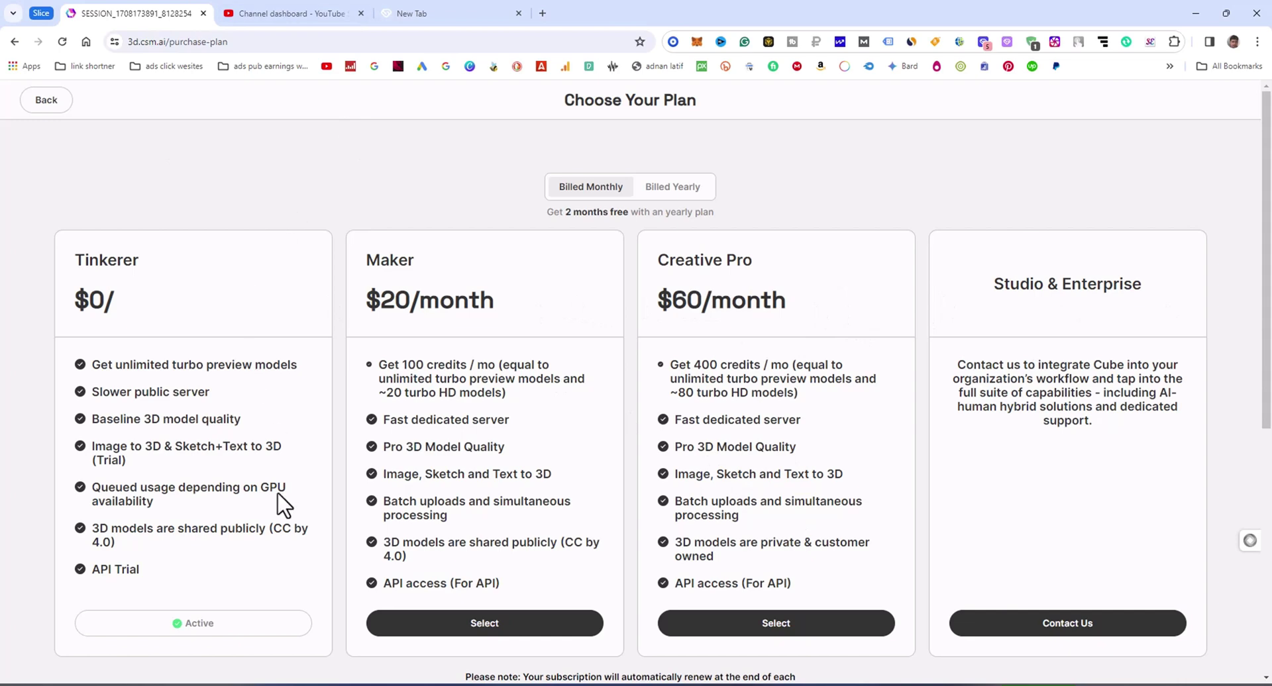
# - Leave the pricing page, spin the refined dinosaur around, and give the result a heart
pyautogui.click(58, 104)
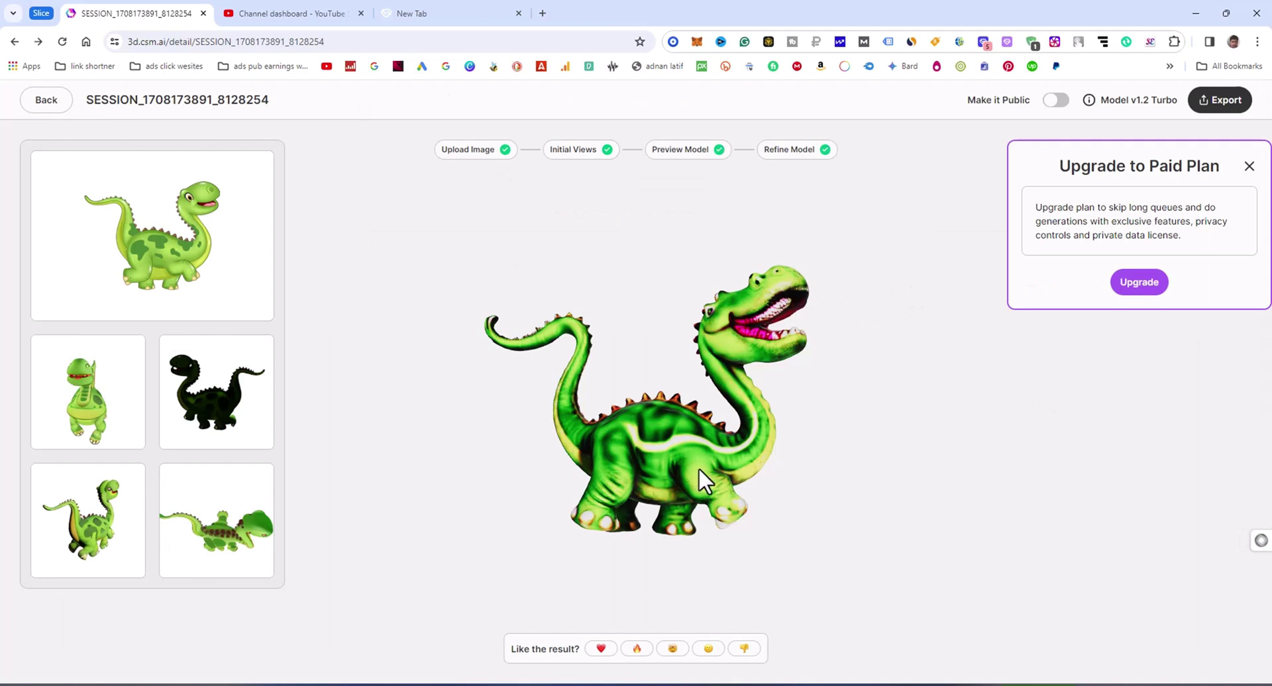
pyautogui.moveTo(779, 410)
pyautogui.mouseDown()
pyautogui.moveTo(536, 413)
pyautogui.moveTo(631, 388)
pyautogui.moveTo(757, 391)
pyautogui.moveTo(767, 422)
pyautogui.mouseUp()
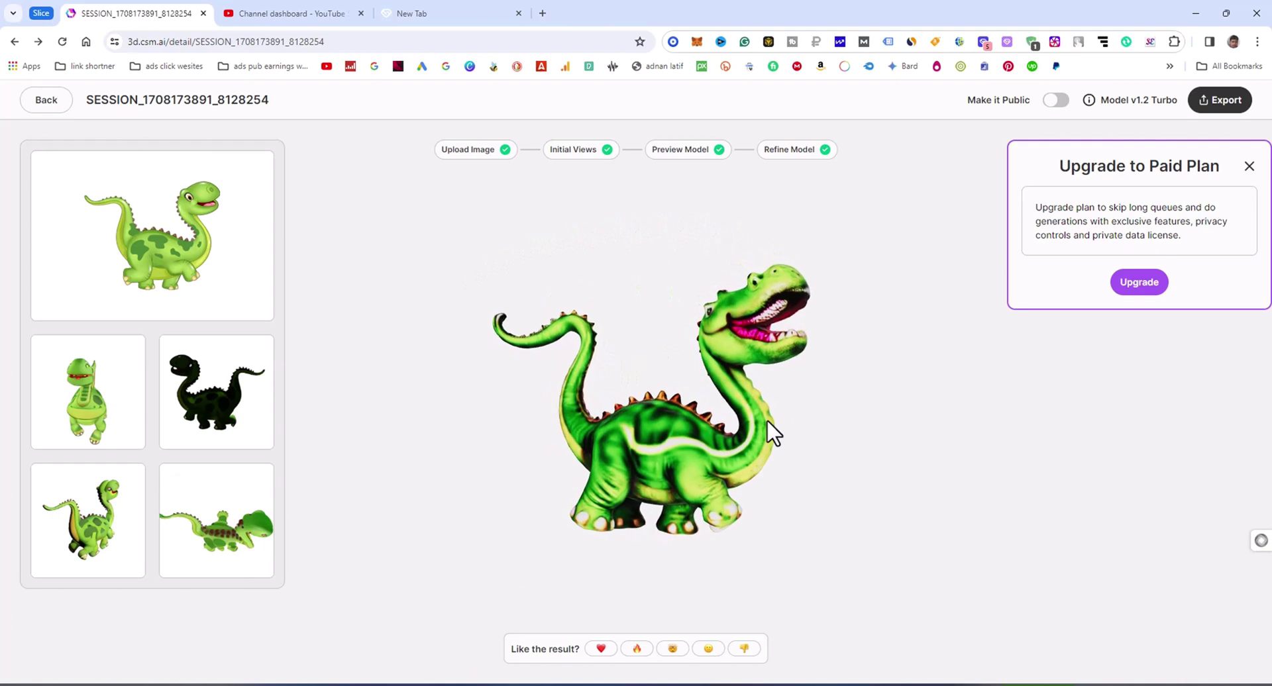
pyautogui.click(604, 649)
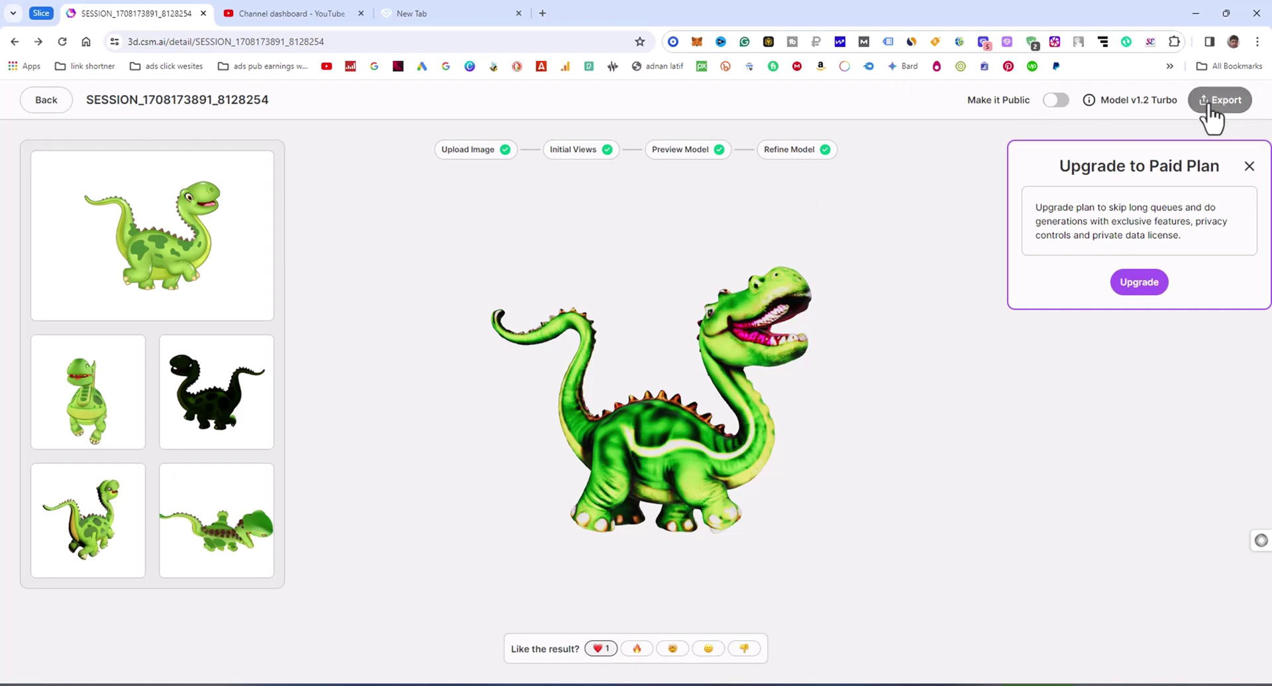
# - Export the refined mesh from CSM Cube as mesh.glb and mesh.fbx, then check the downloads
pyautogui.click(1218, 103)
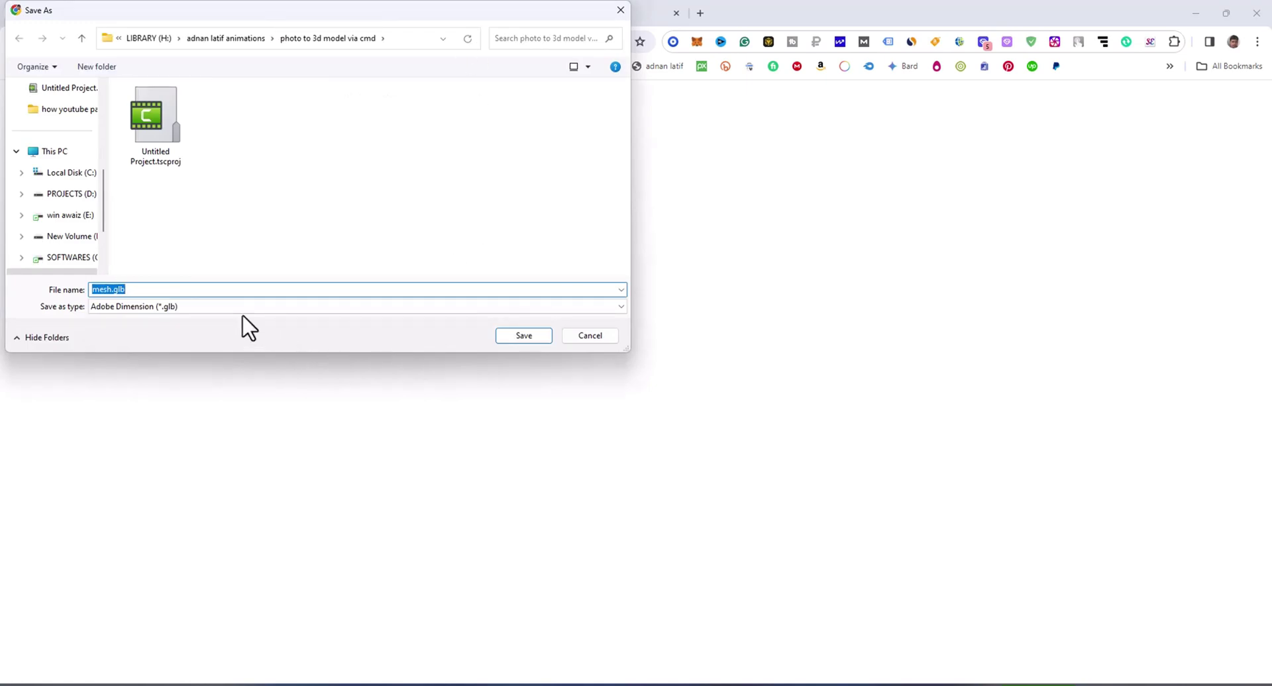
pyautogui.click(538, 334)
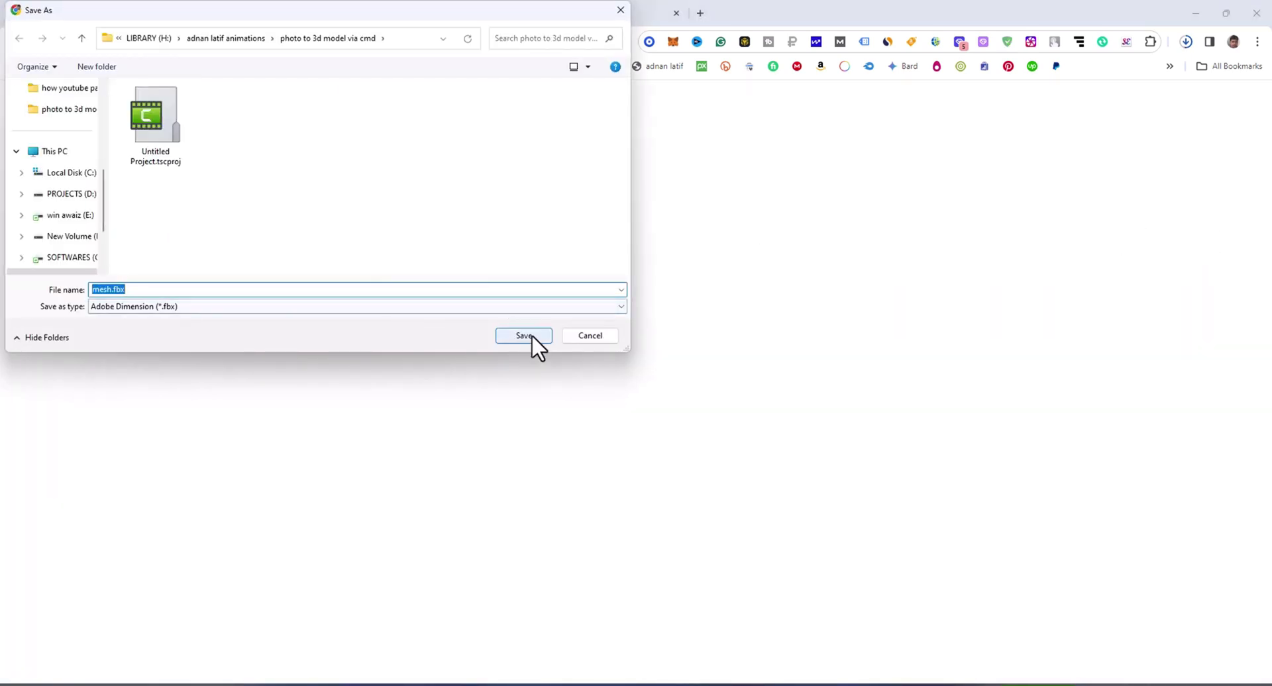
pyautogui.click(531, 336)
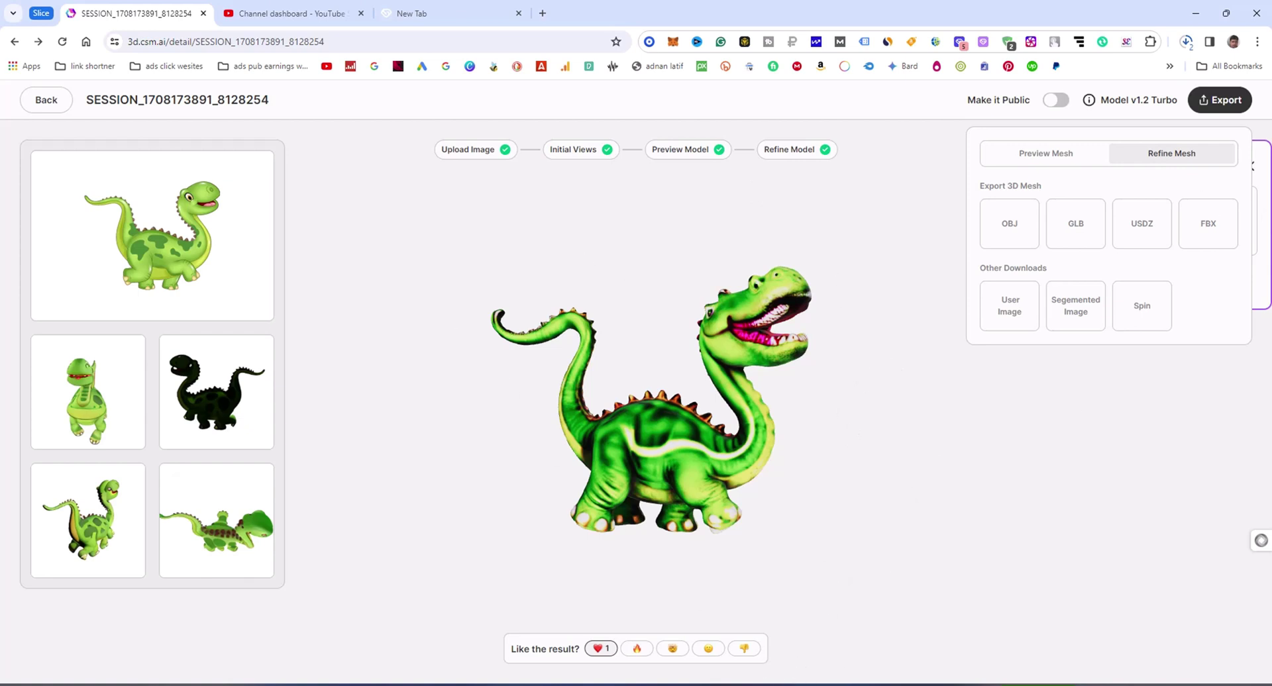
pyautogui.click(1186, 43)
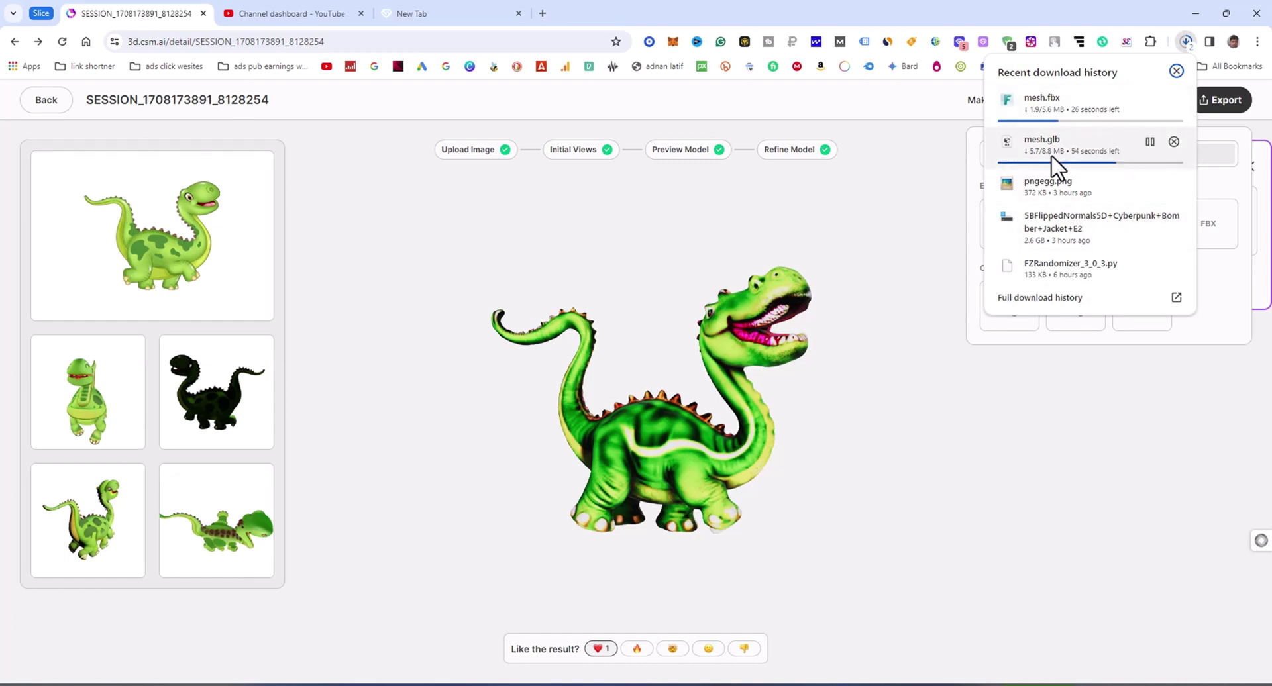
pyautogui.click(881, 444)
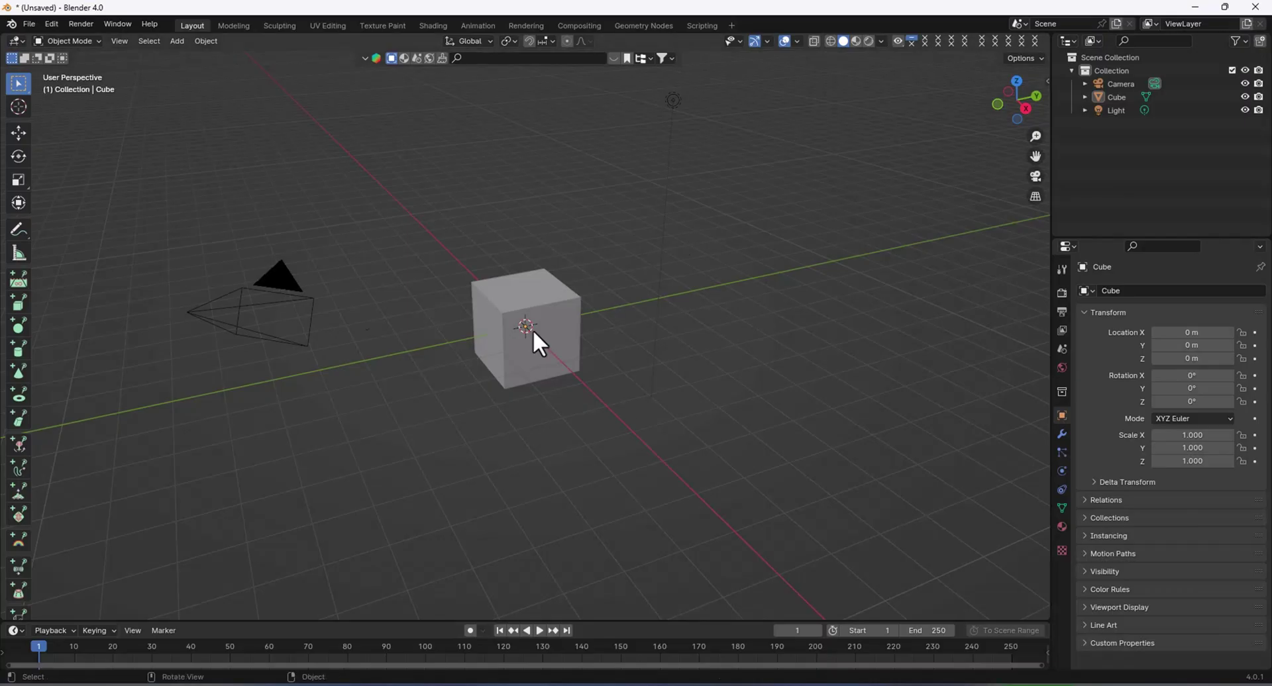
# - Delete Blender's default camera, cube and light together
pyautogui.moveTo(795, 270); pyautogui.dragTo(185, 467)
pyautogui.rightClick(520, 351)
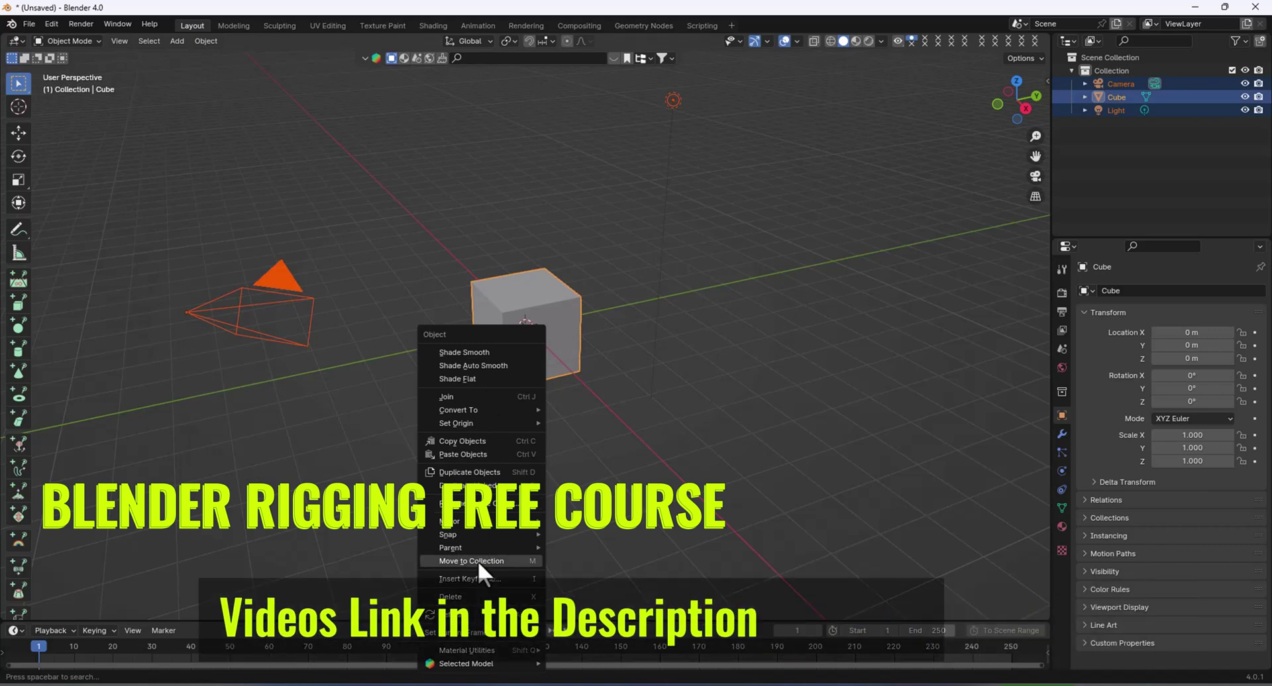
pyautogui.click(464, 598)
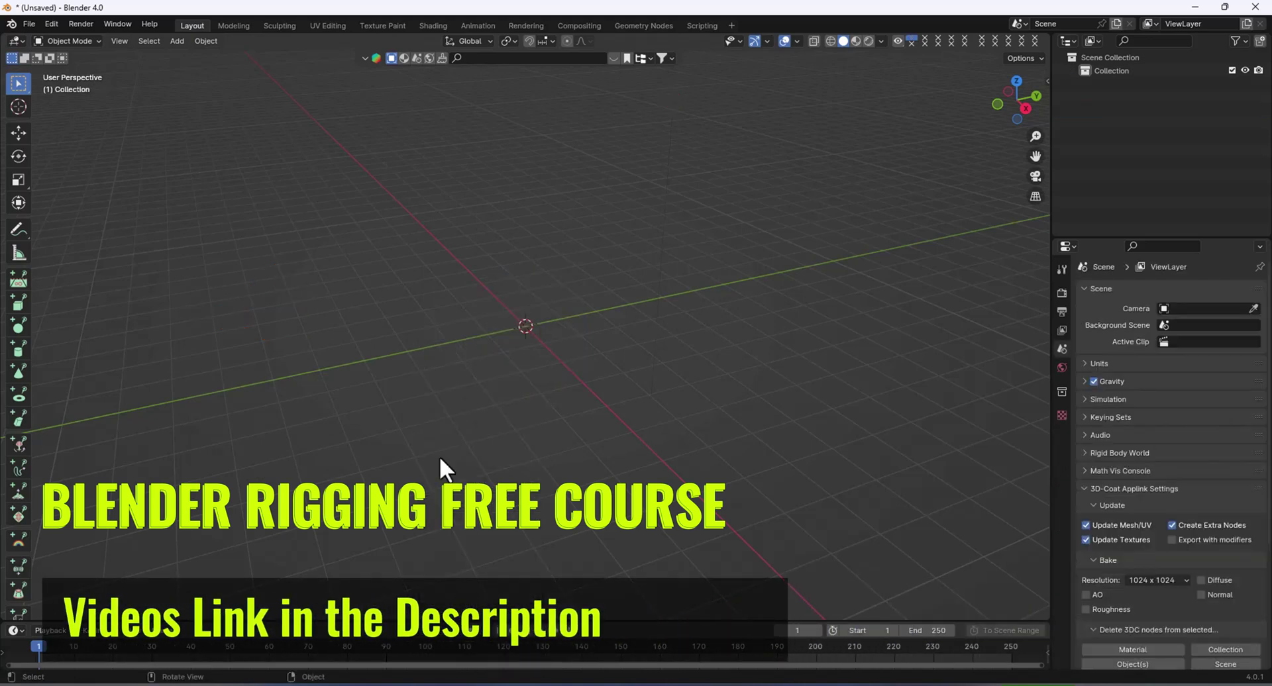
# - Import the downloaded mesh.glb with the glTF 2.0 importer
pyautogui.click(29, 22)
pyautogui.moveTo(89, 243)
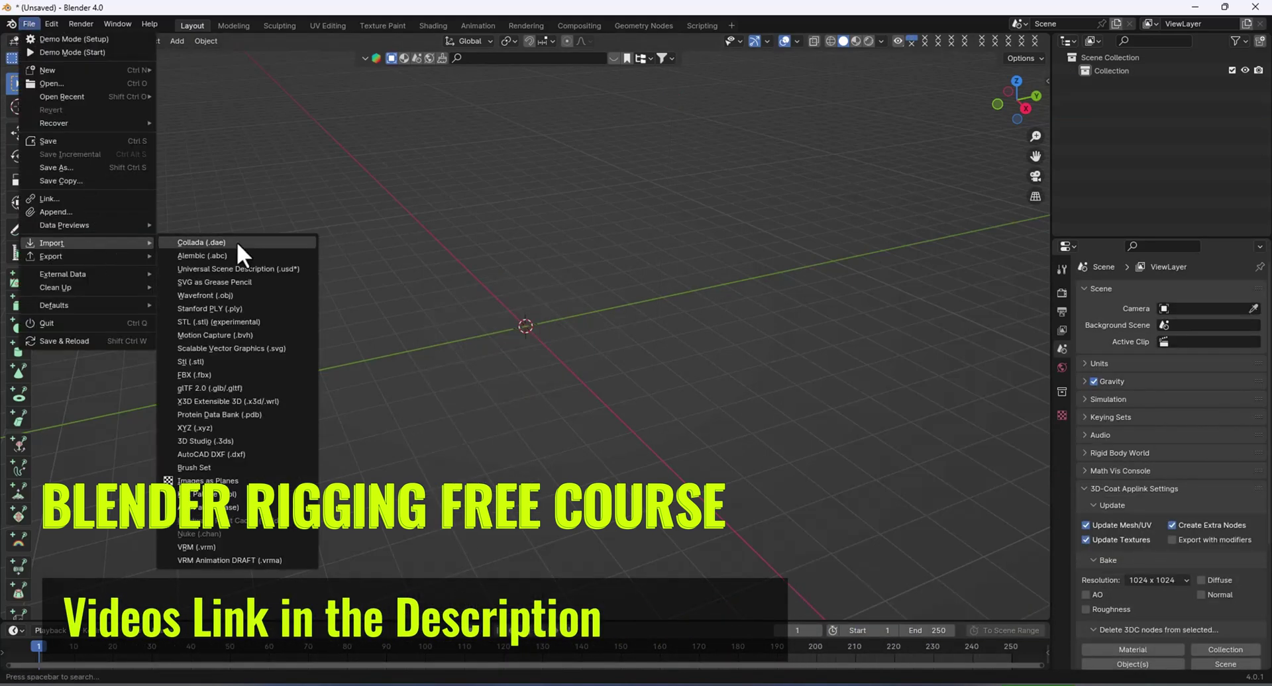
pyautogui.click(213, 391)
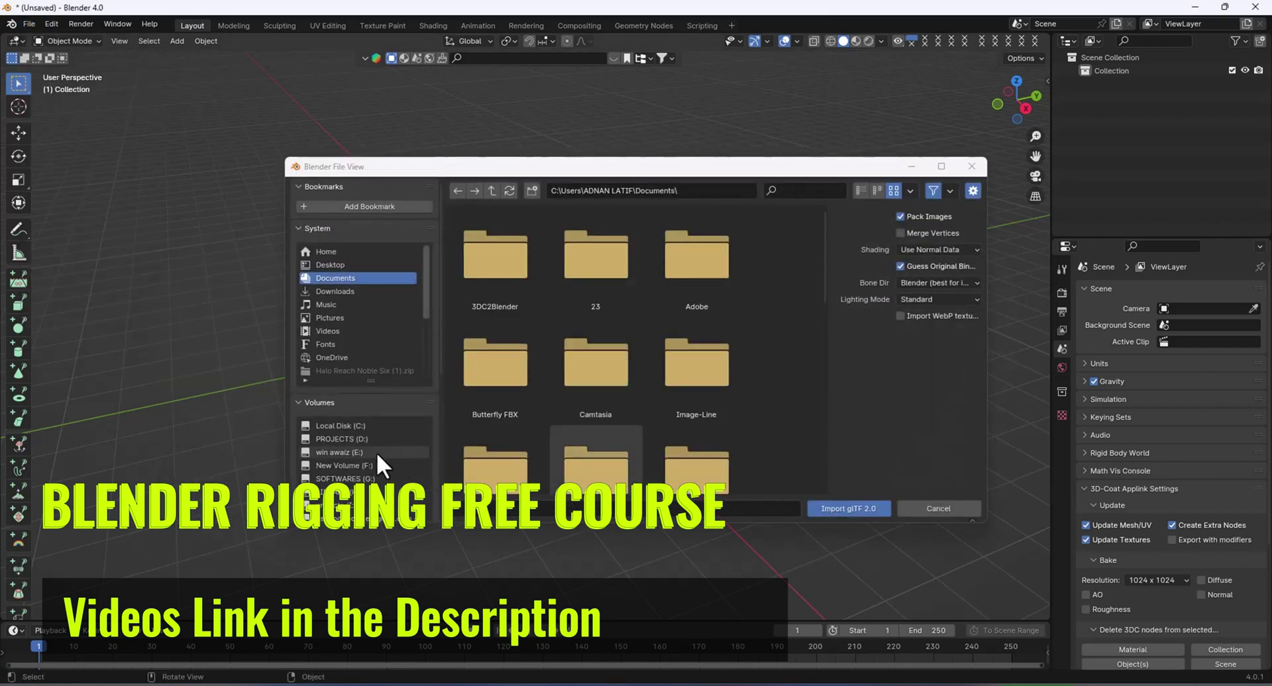
pyautogui.scroll(-3, 375, 385)
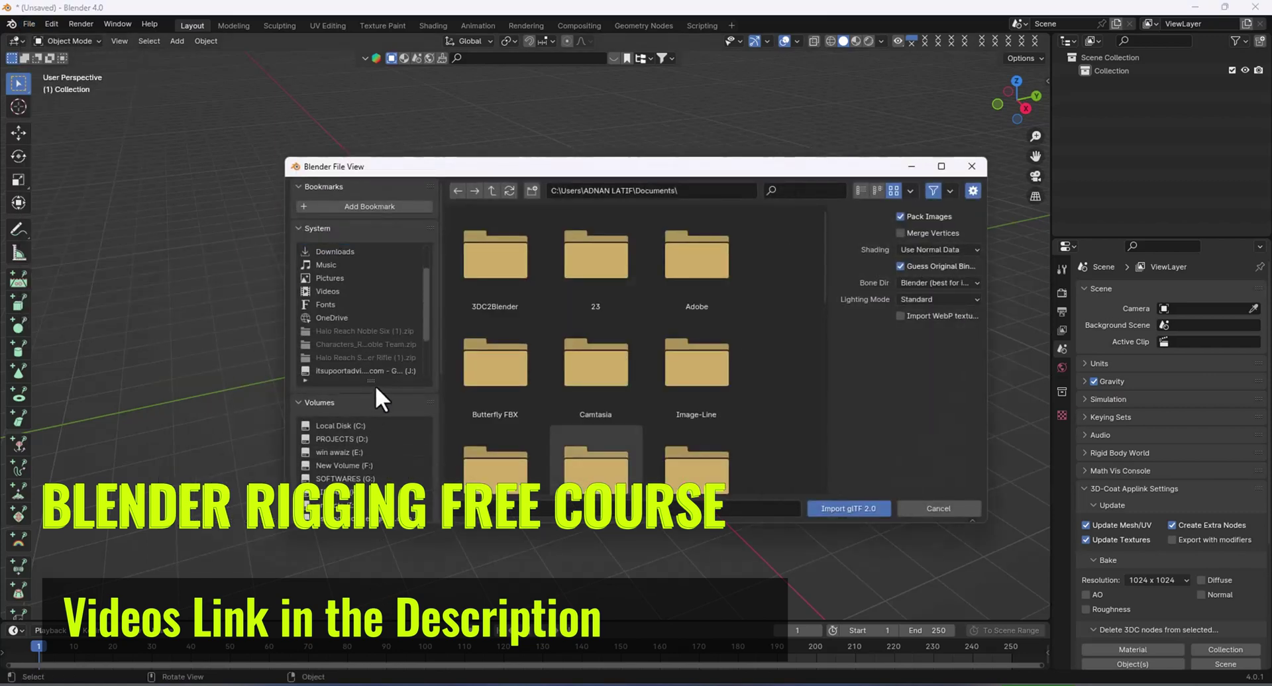
pyautogui.scroll(-4, 387, 455)
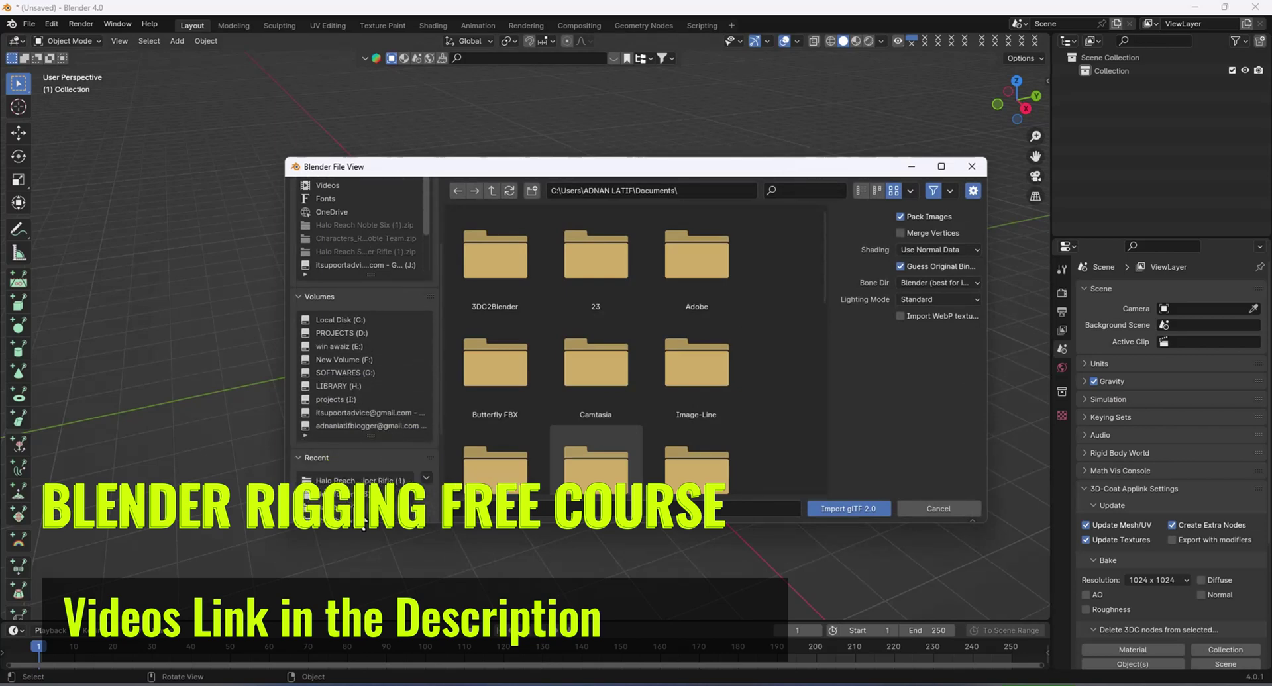
pyautogui.scroll(-4, 368, 502)
pyautogui.scroll(-4, 368, 502)
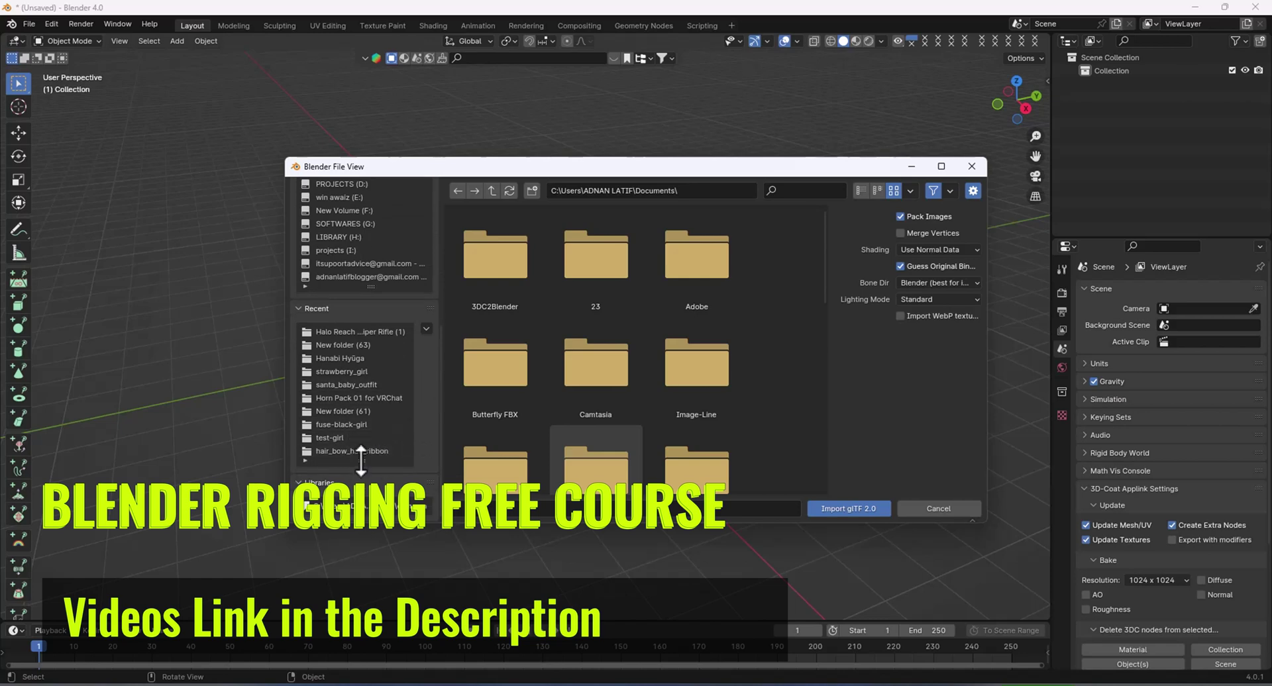
pyautogui.scroll(10, 367, 432)
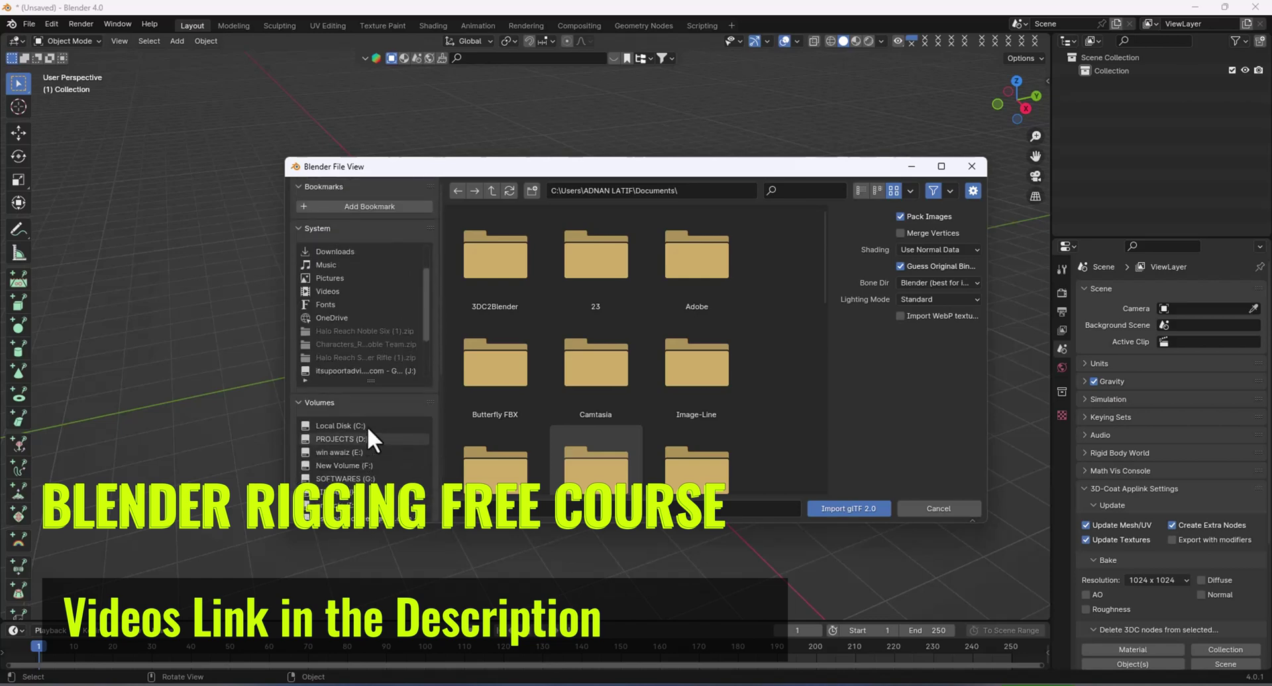
pyautogui.scroll(-8, 627, 372)
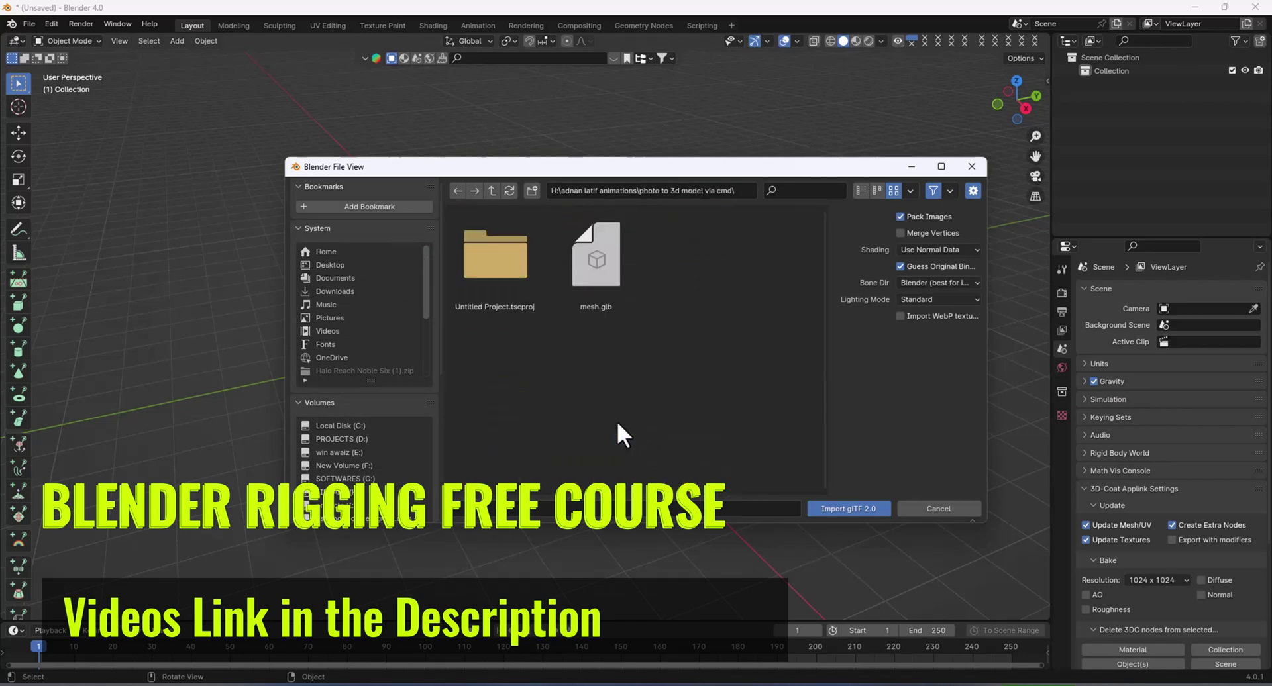
pyautogui.click(597, 272)
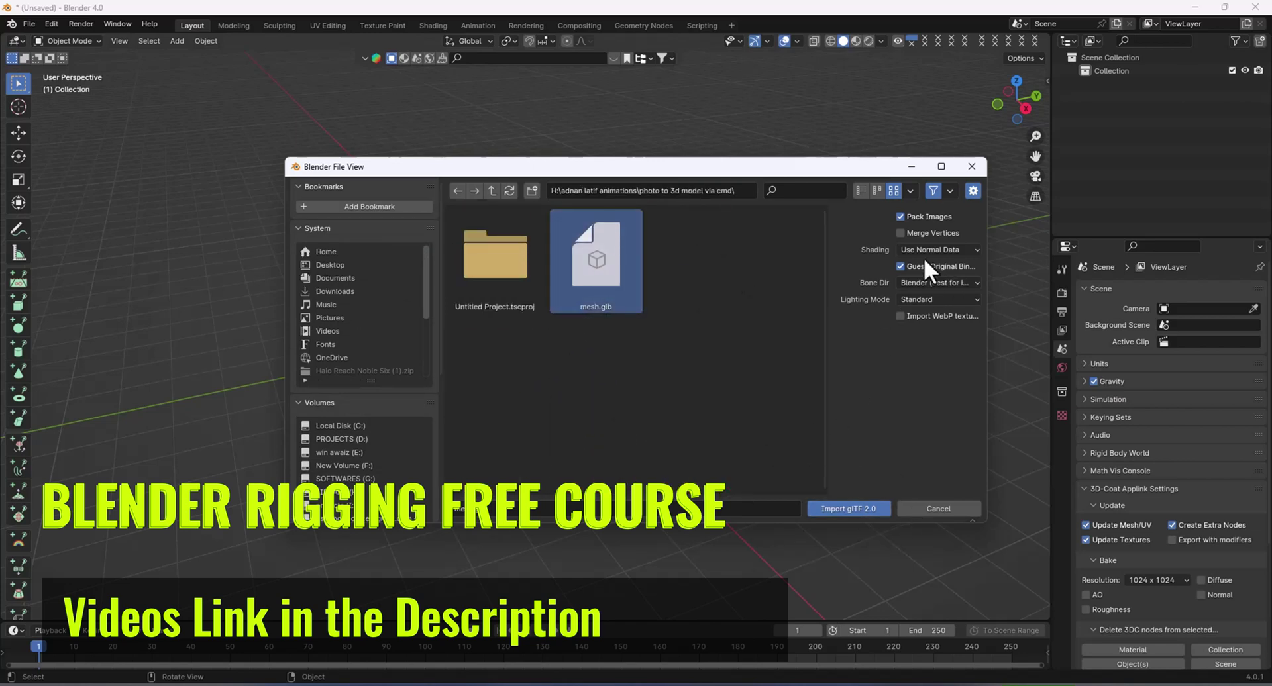
pyautogui.click(855, 505)
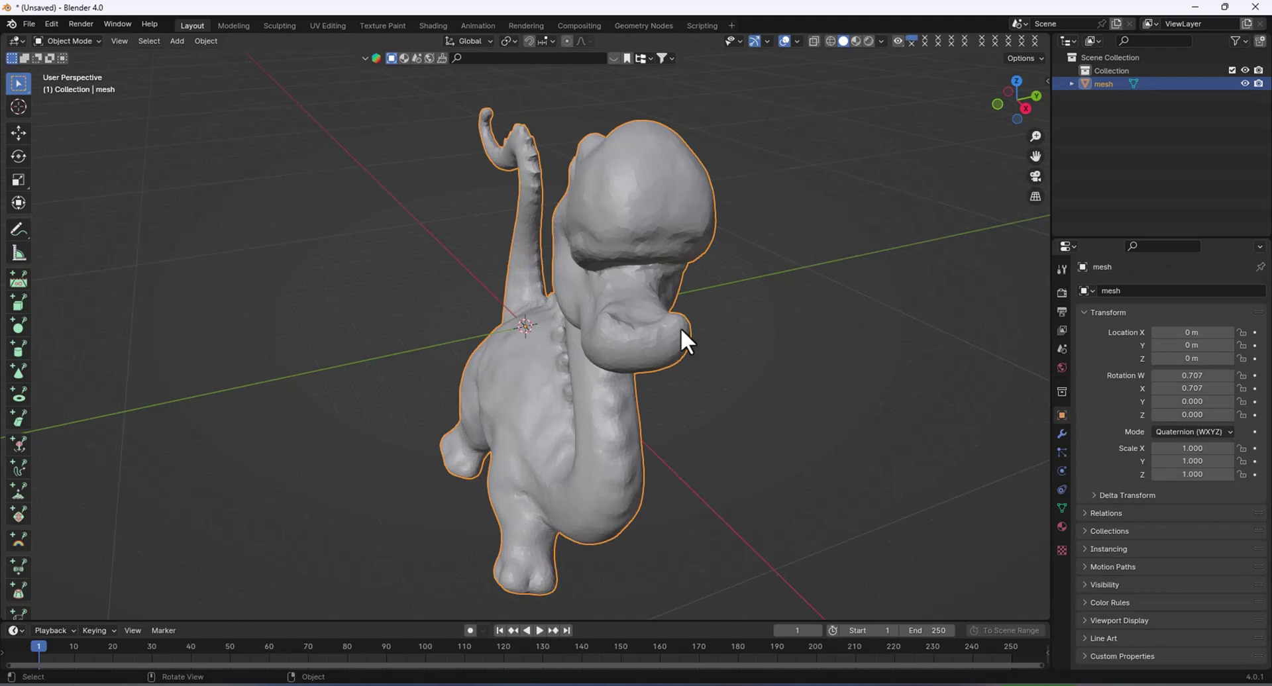
# - Frame the dinosaur and enter Edit Mode to inspect its dense triangle mesh
pyautogui.moveTo(870, 216); pyautogui.dragTo(733, 193, button='middle')
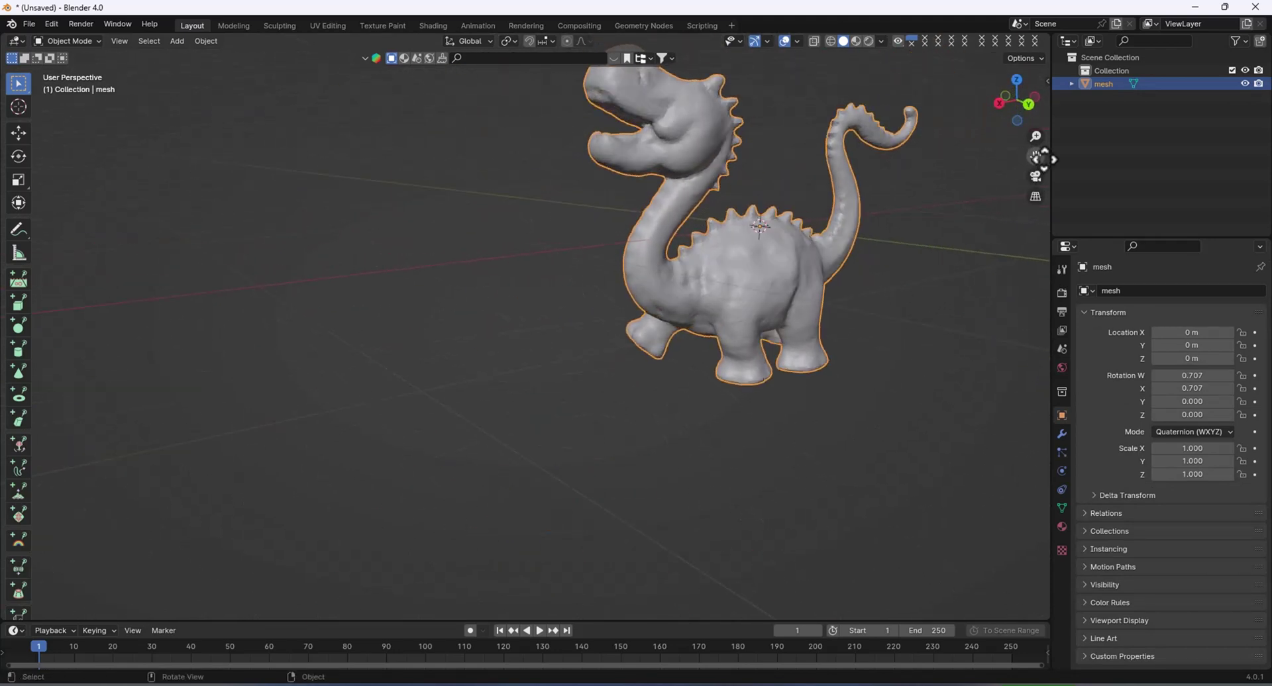
pyautogui.moveTo(1037, 157); pyautogui.dragTo(774, 320)
pyautogui.scroll(4, 661, 320)
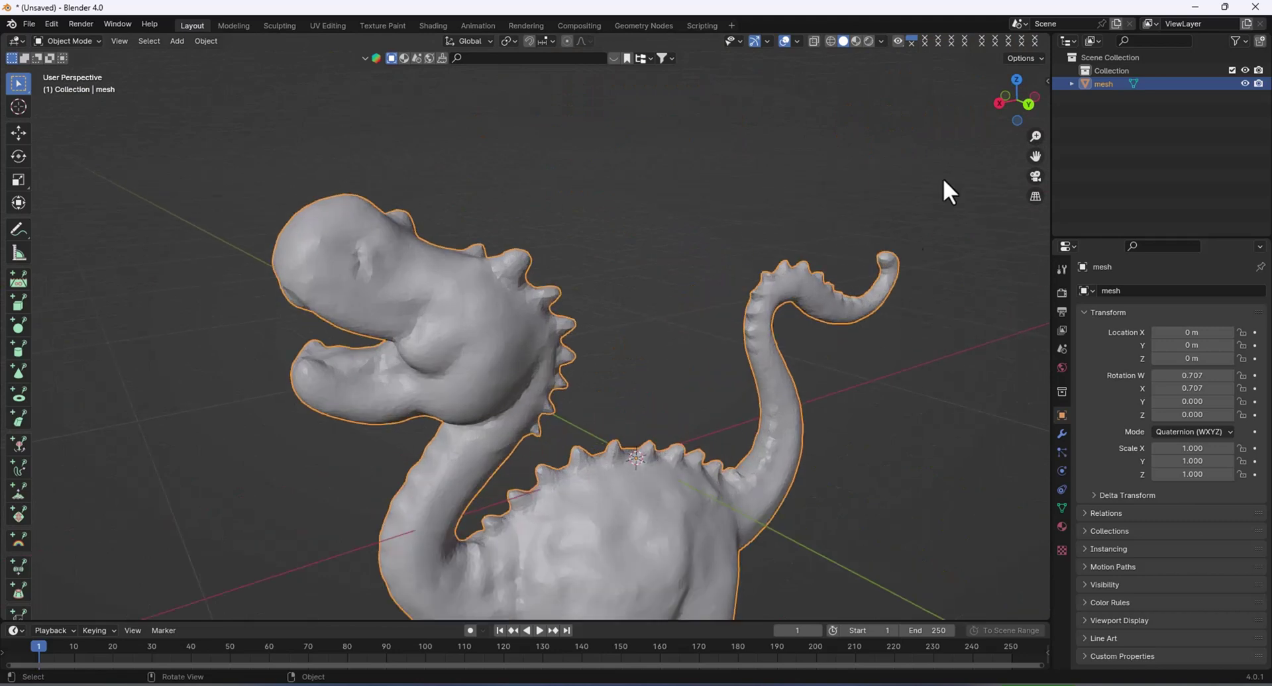
pyautogui.moveTo(1037, 157); pyautogui.dragTo(1116, 29)
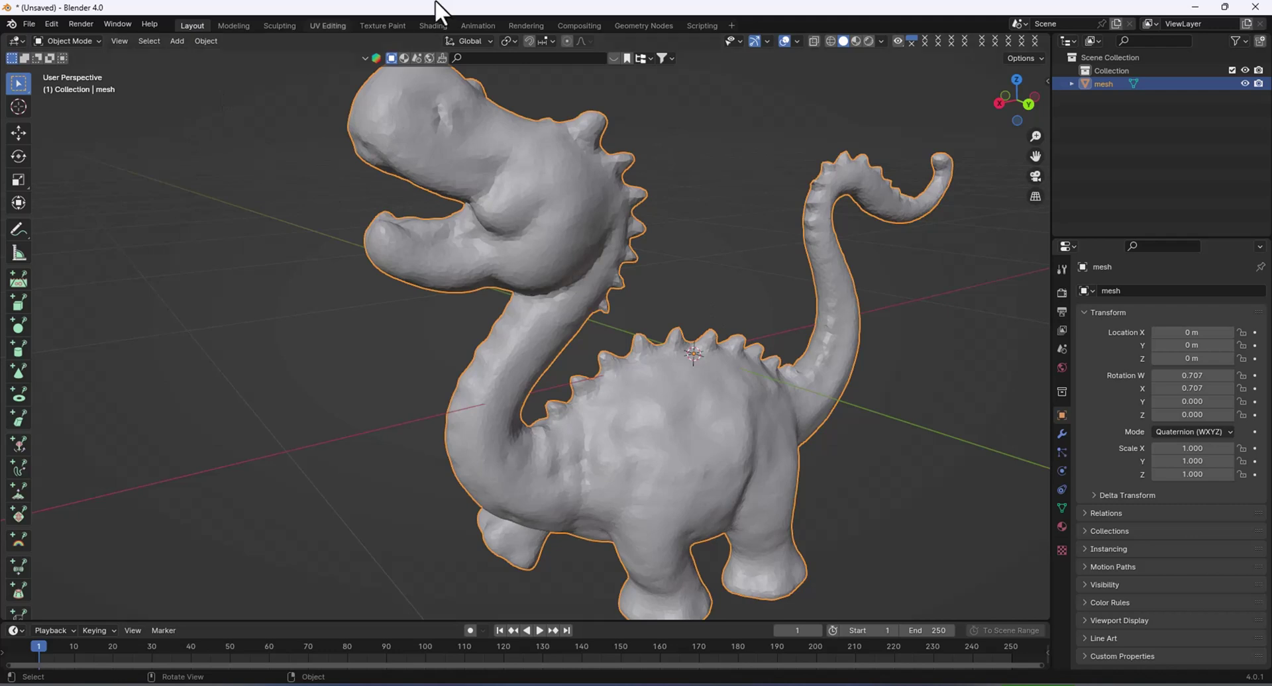
pyautogui.scroll(-2, 567, 321)
pyautogui.scroll(1, 567, 321)
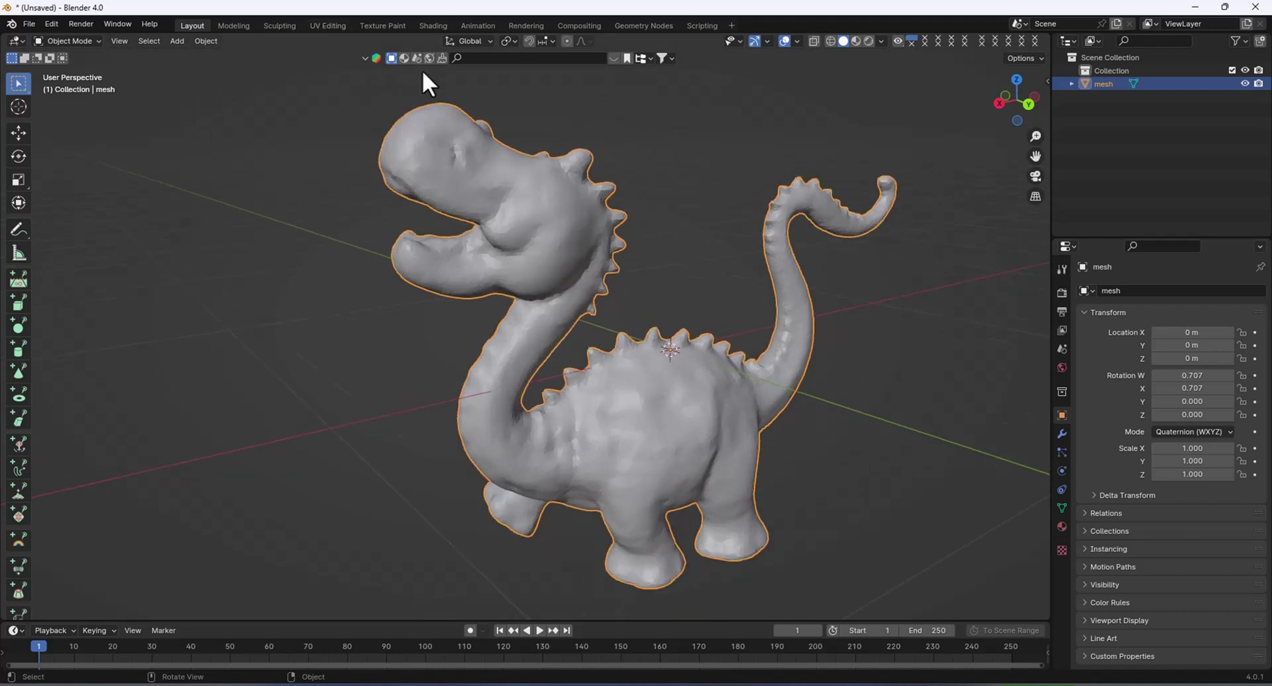
pyautogui.click(70, 41)
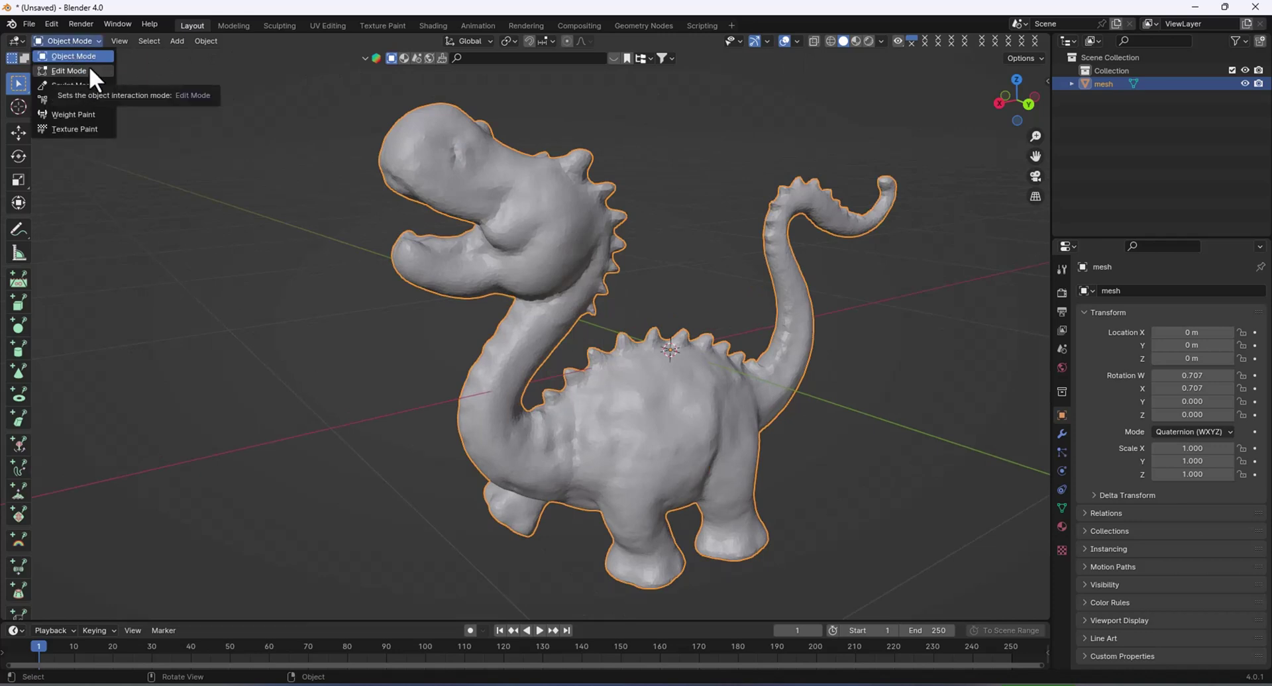
pyautogui.click(73, 72)
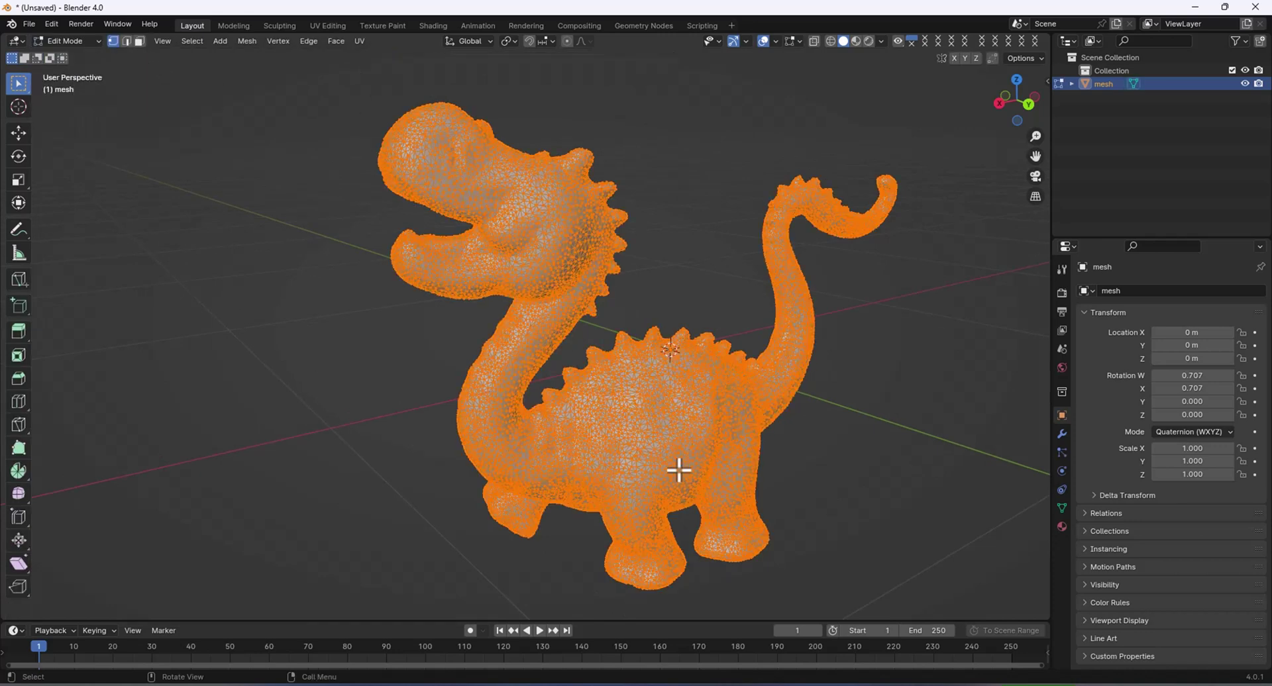
pyautogui.scroll(4, 563, 306)
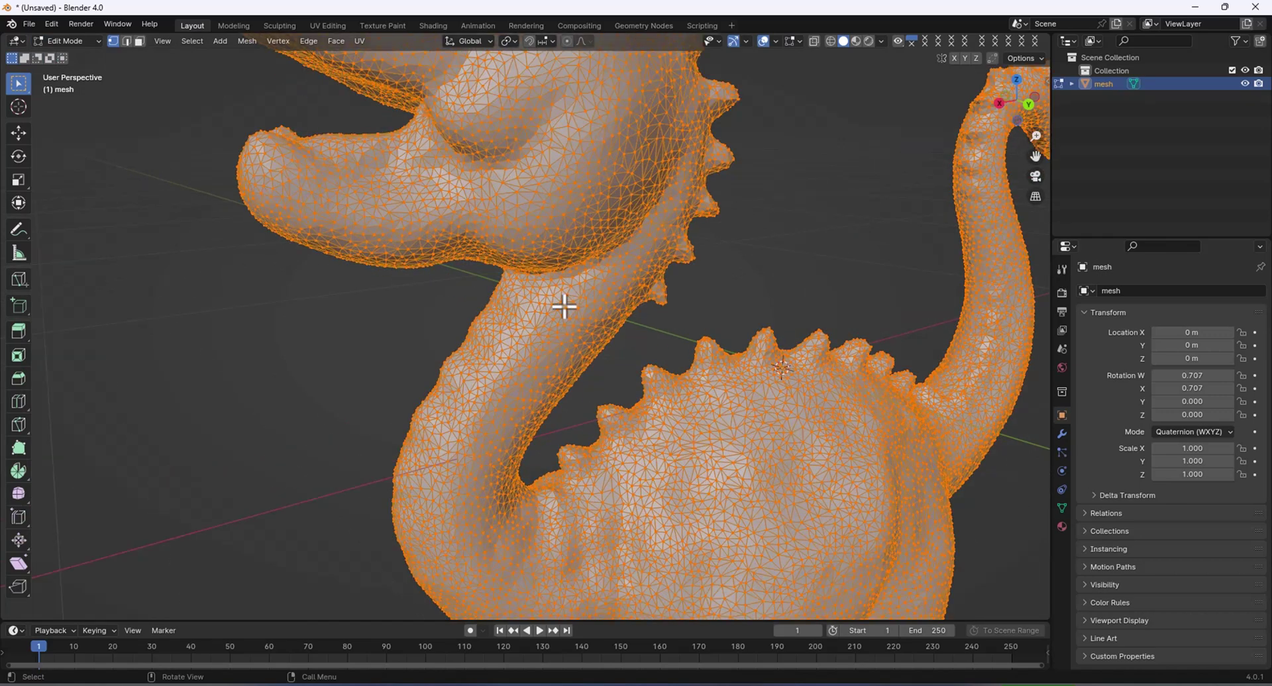
pyautogui.scroll(-4, 564, 306)
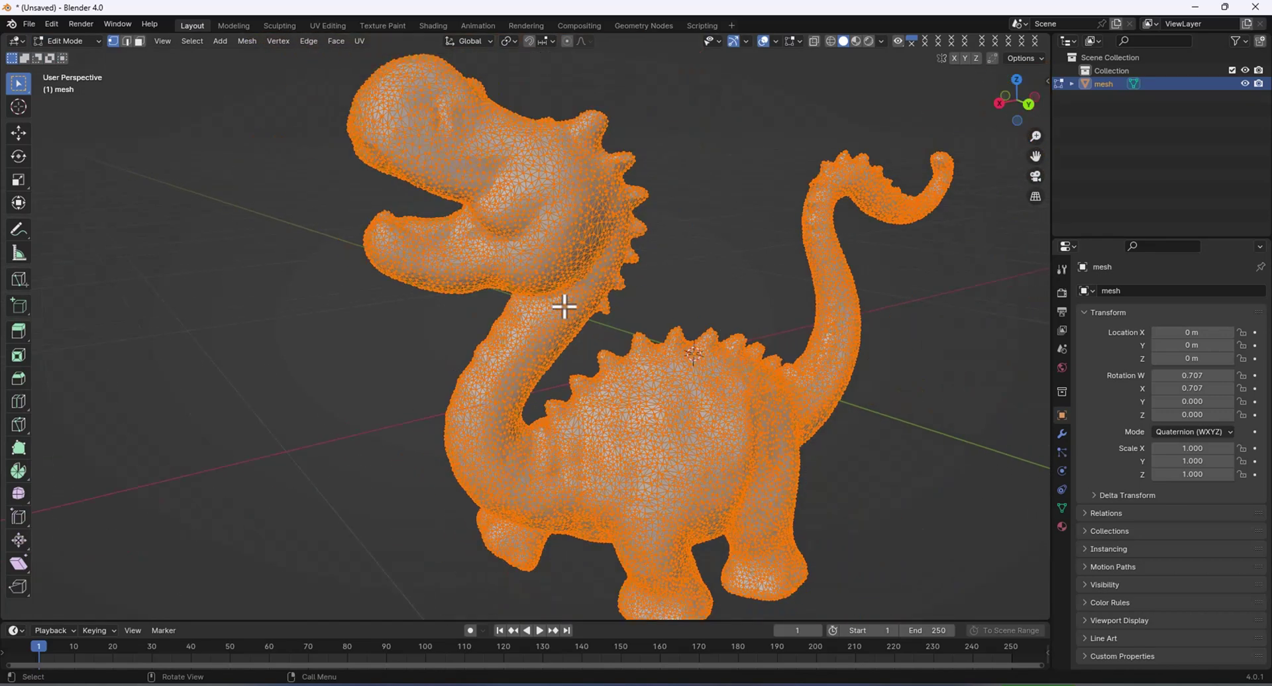
# - Return to Object Mode, toggle the Wireframe overlay on and off, and deselect the mesh
pyautogui.click(87, 41)
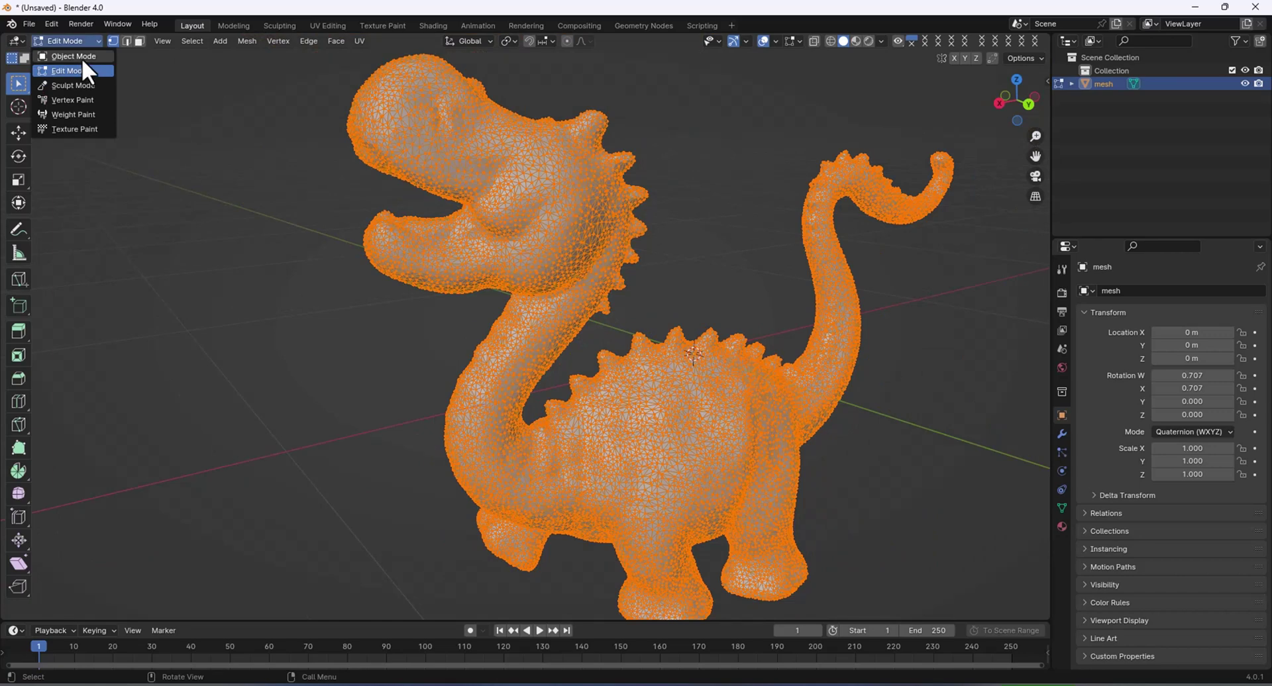
pyautogui.click(82, 58)
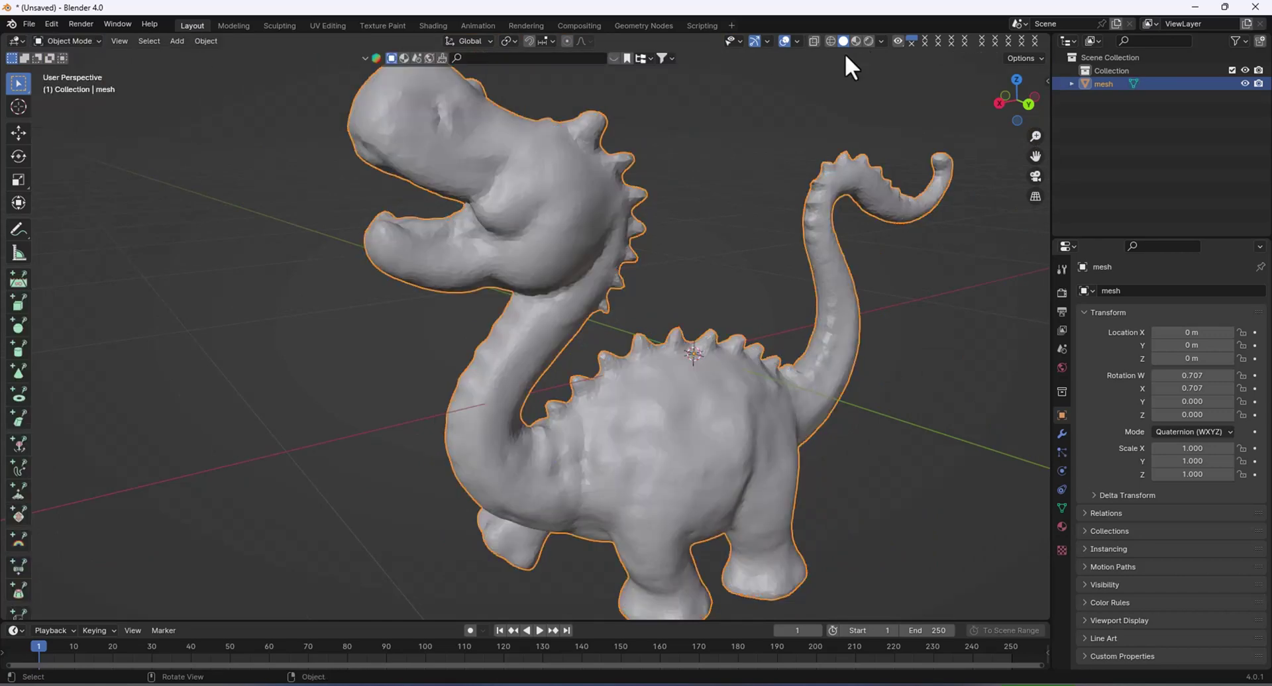
pyautogui.click(797, 40)
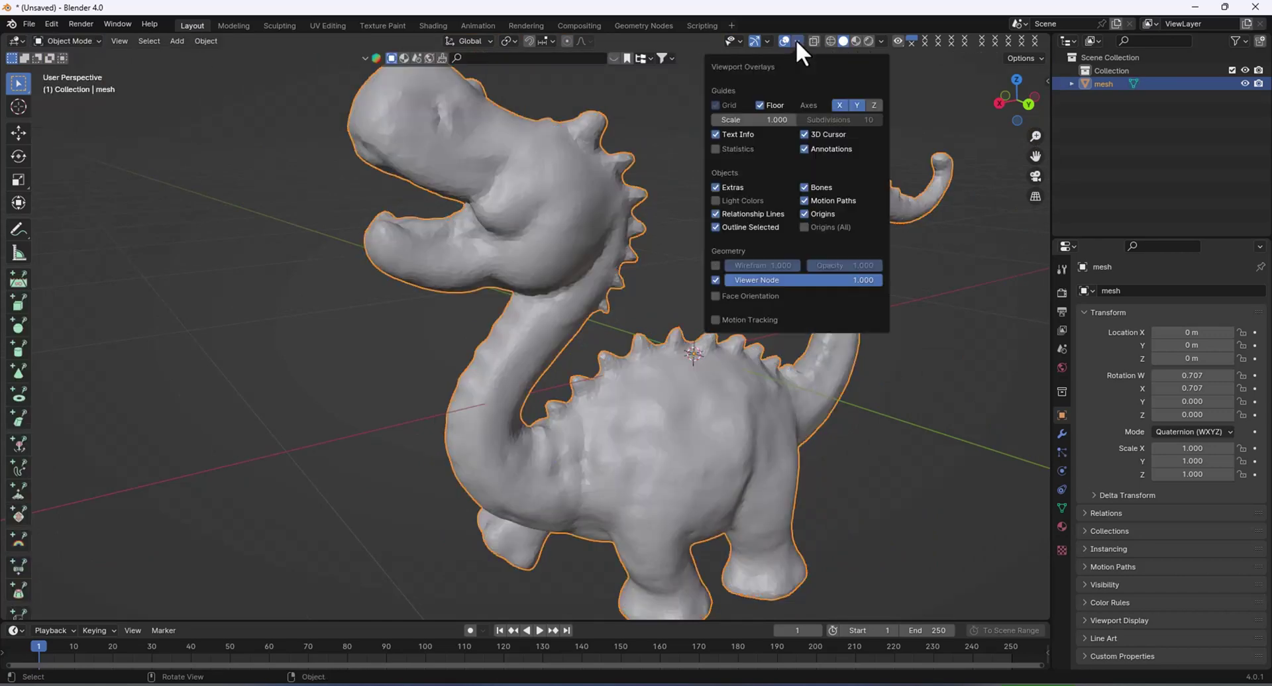
pyautogui.click(716, 265)
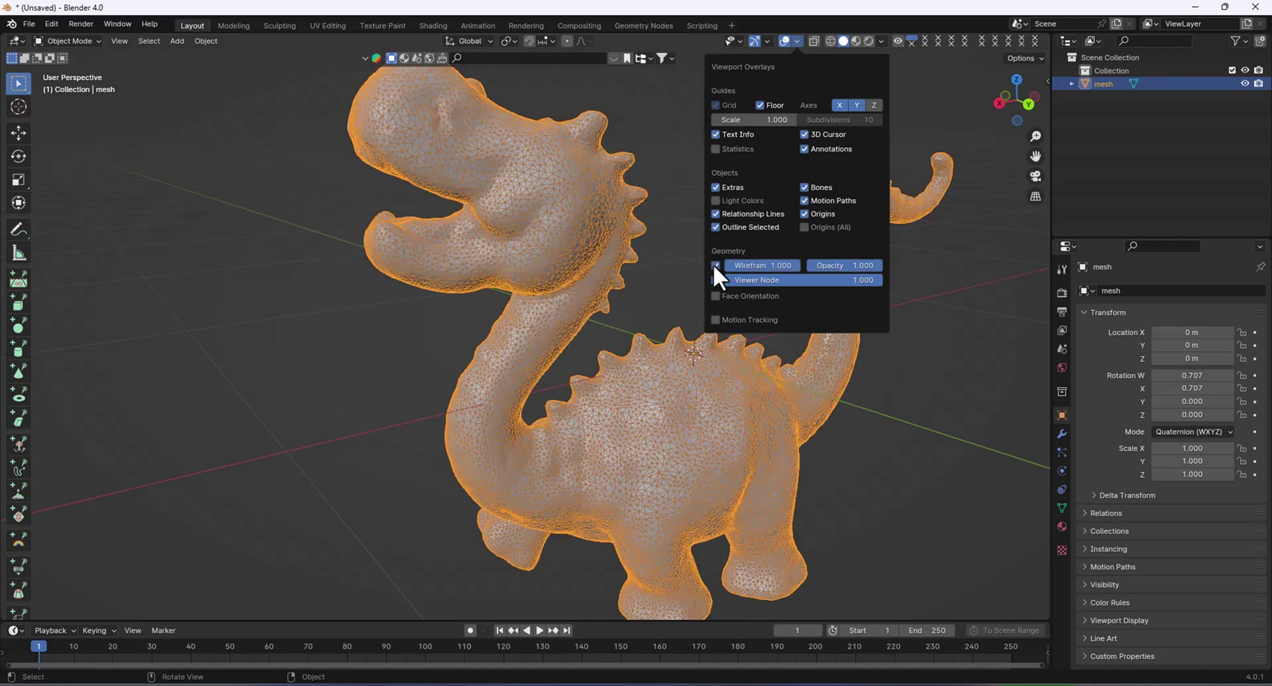
pyautogui.click(716, 266)
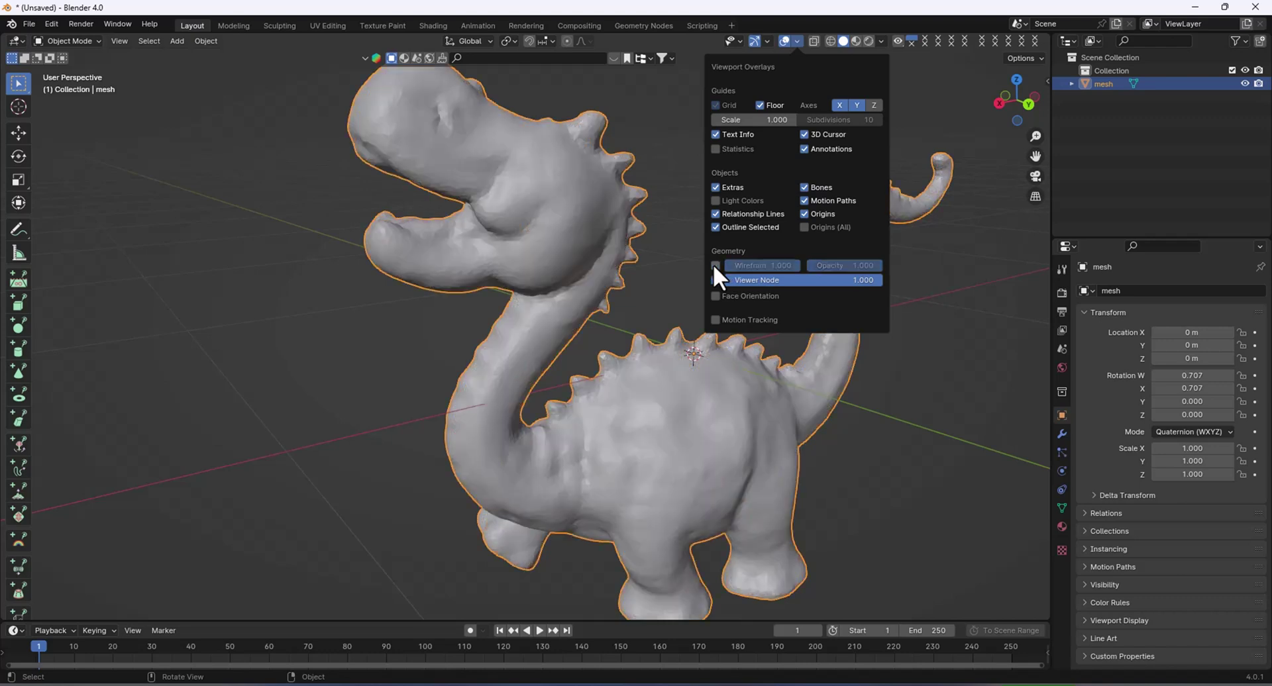
pyautogui.click(687, 156)
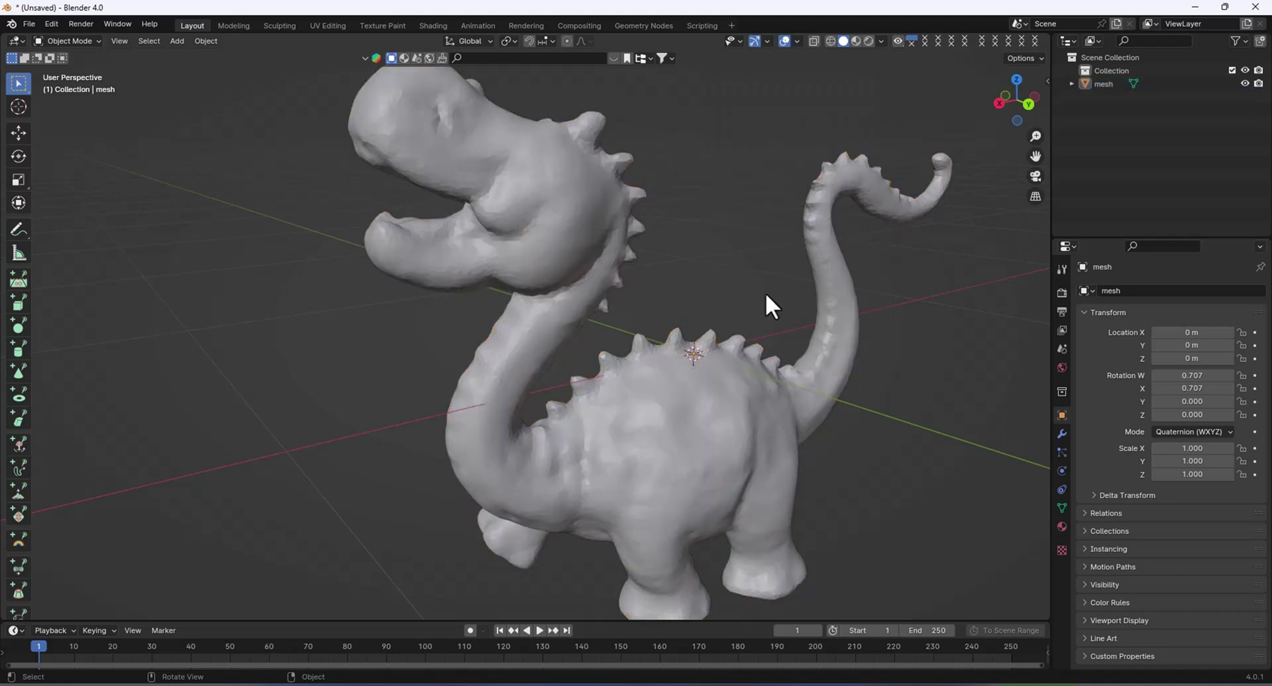
# - Apply Shade Smooth to the dinosaur mesh
pyautogui.click(596, 221)
pyautogui.rightClick(559, 221)
pyautogui.moveTo(560, 222)
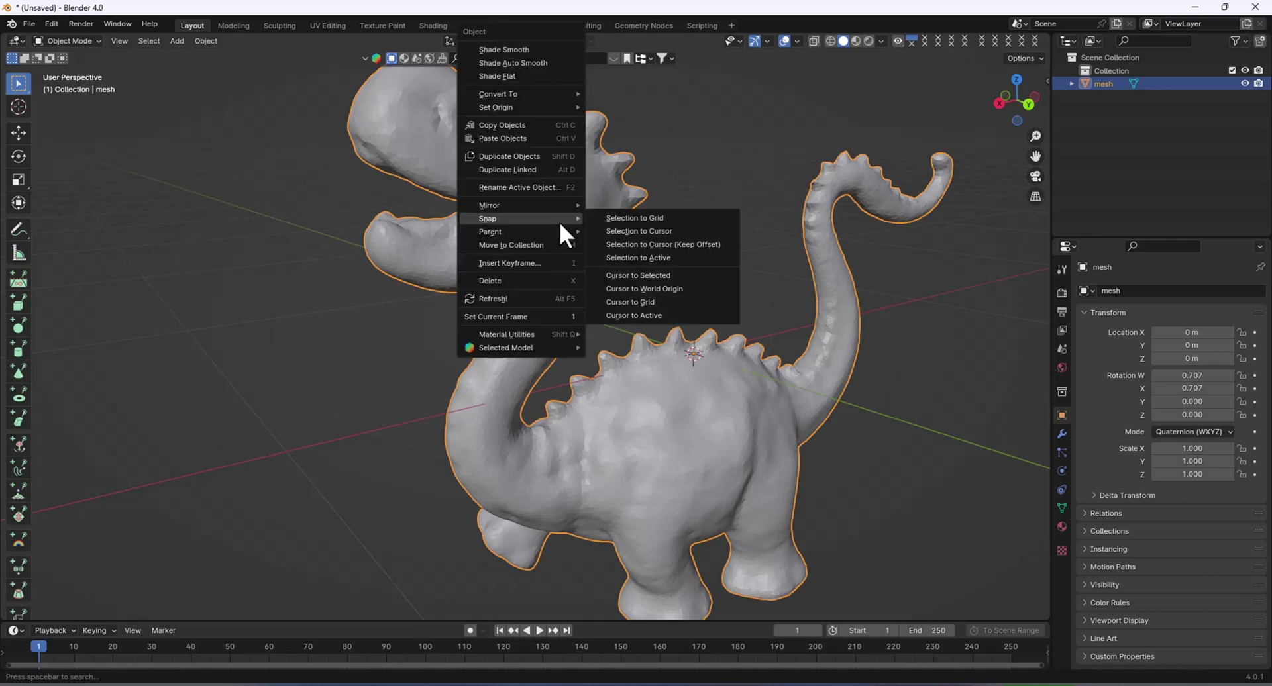
pyautogui.click(519, 51)
# - Switch to Material Preview to show the green texture with red spikes and white claws
pyautogui.rightClick(539, 282)
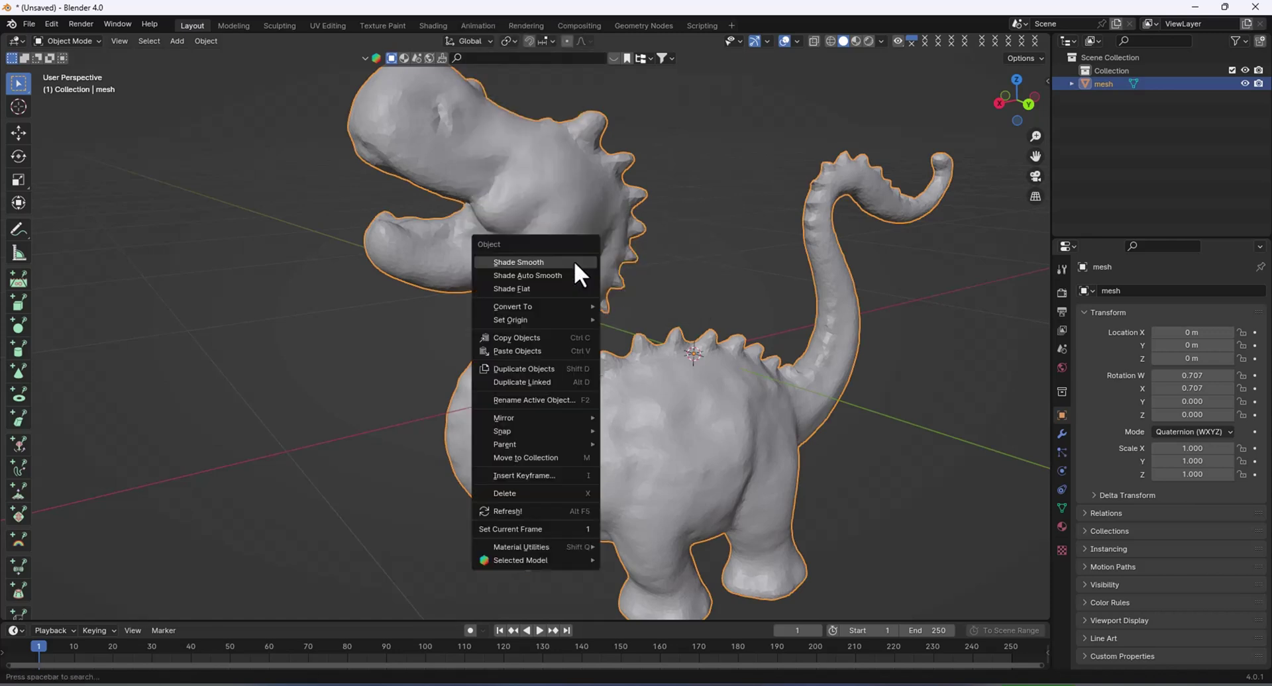
pyautogui.click(912, 234)
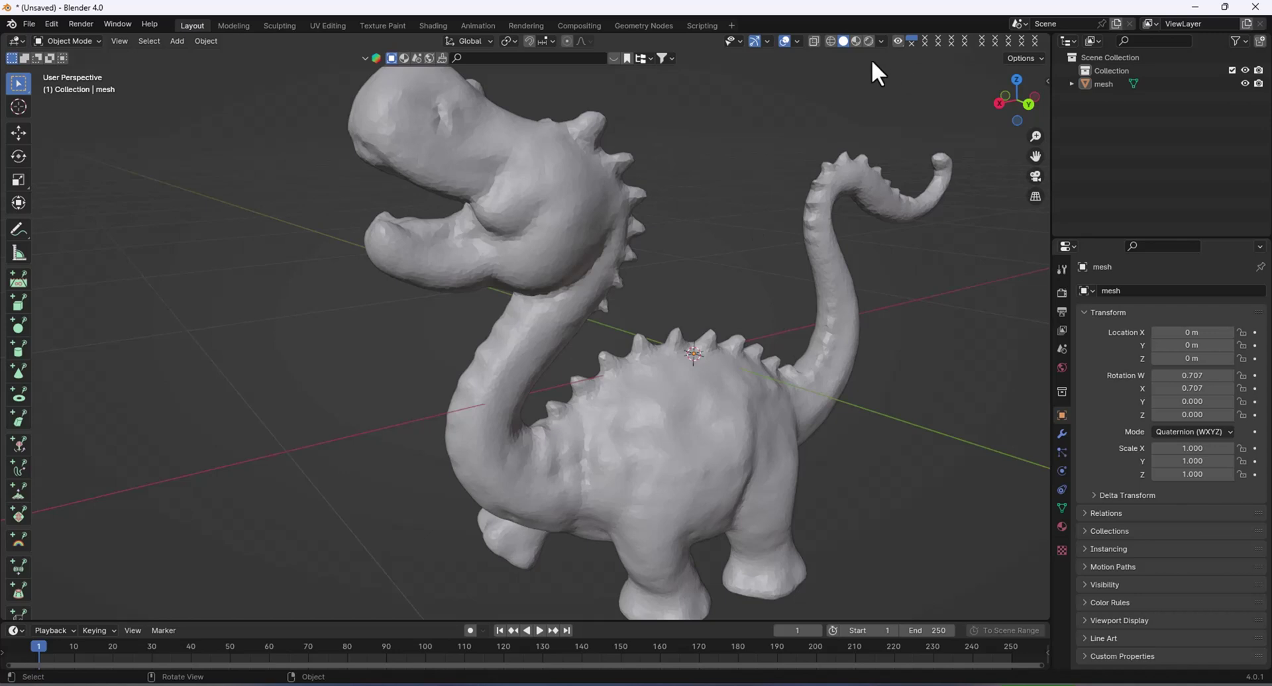
pyautogui.click(854, 40)
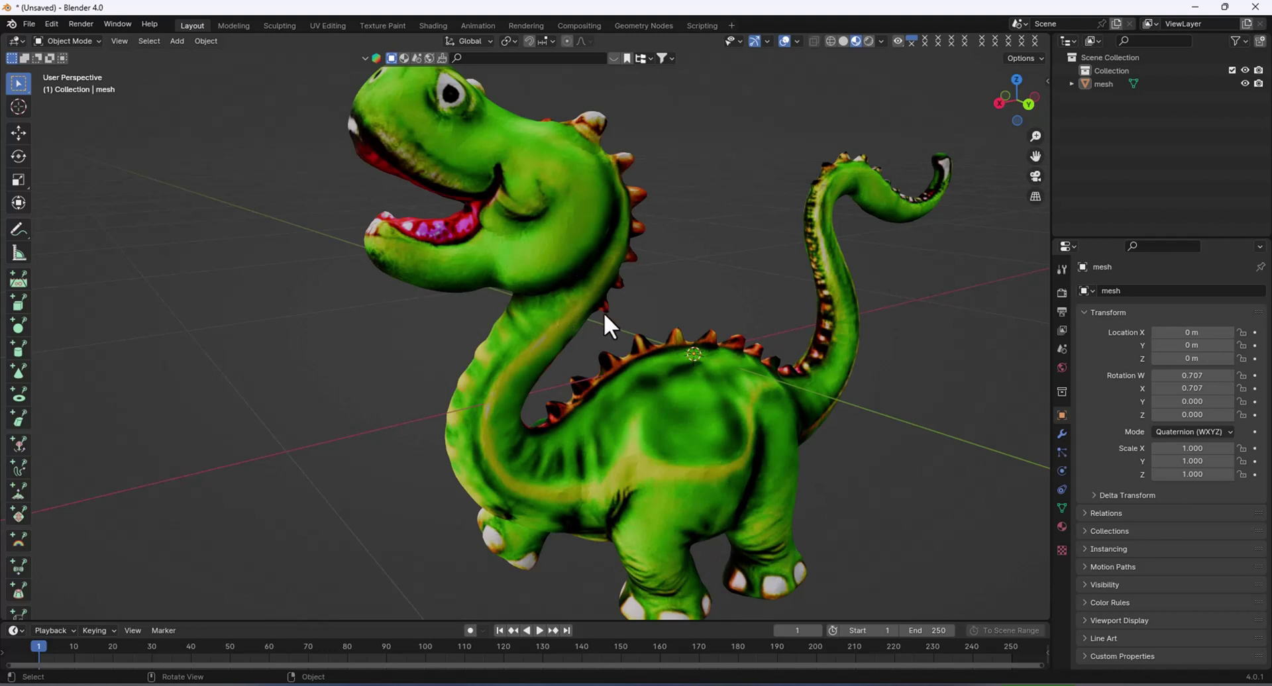
pyautogui.moveTo(1036, 136); pyautogui.dragTo(1036, 120)
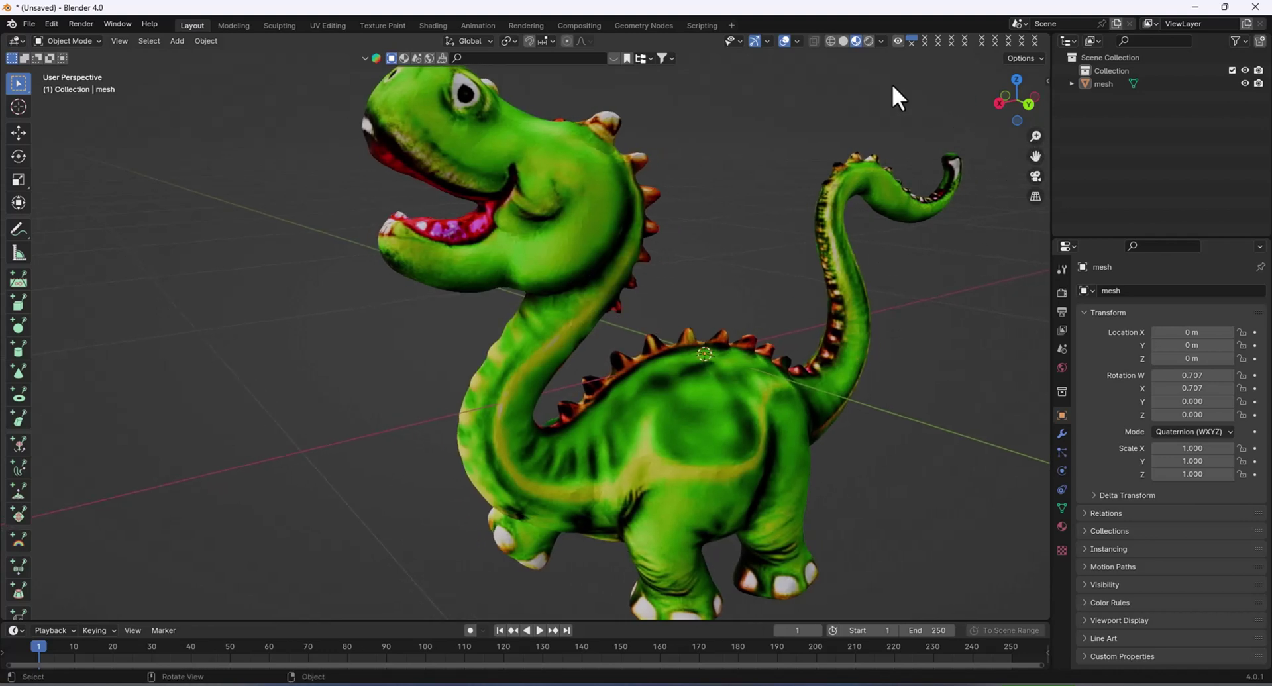
# - Switch back to Solid shading and open the mesh's Modifier properties tab
pyautogui.click(845, 40)
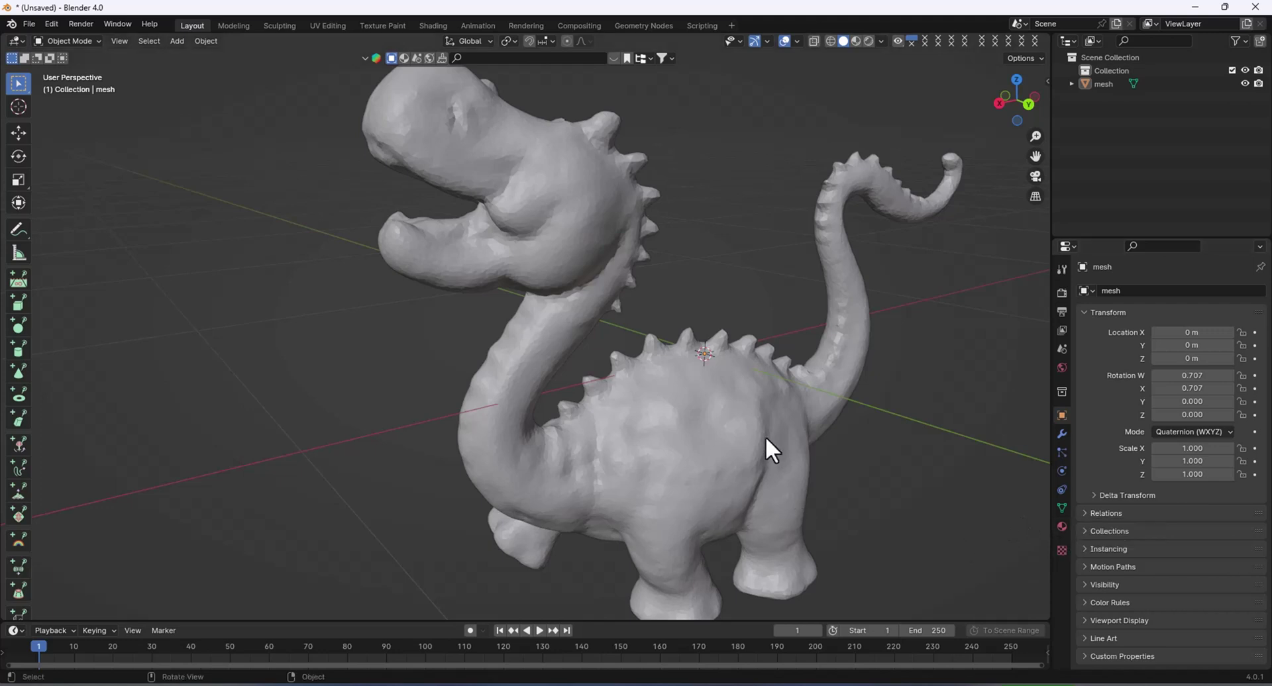
pyautogui.click(1061, 550)
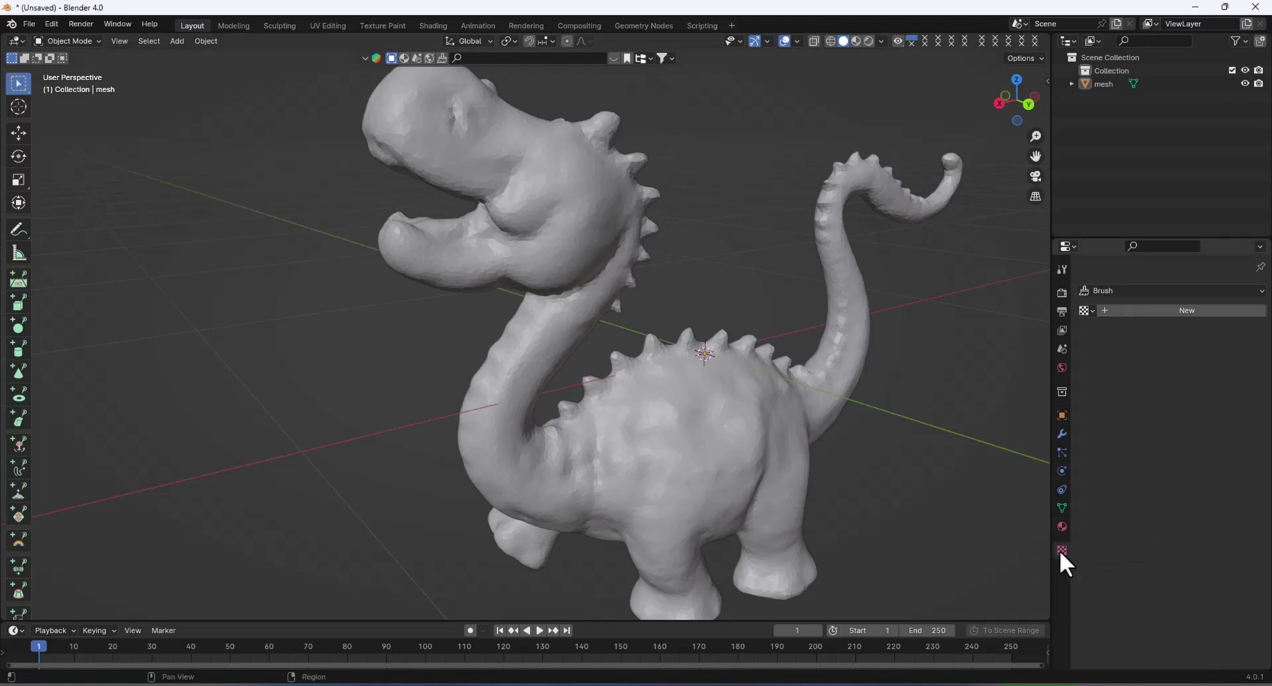
pyautogui.click(1060, 527)
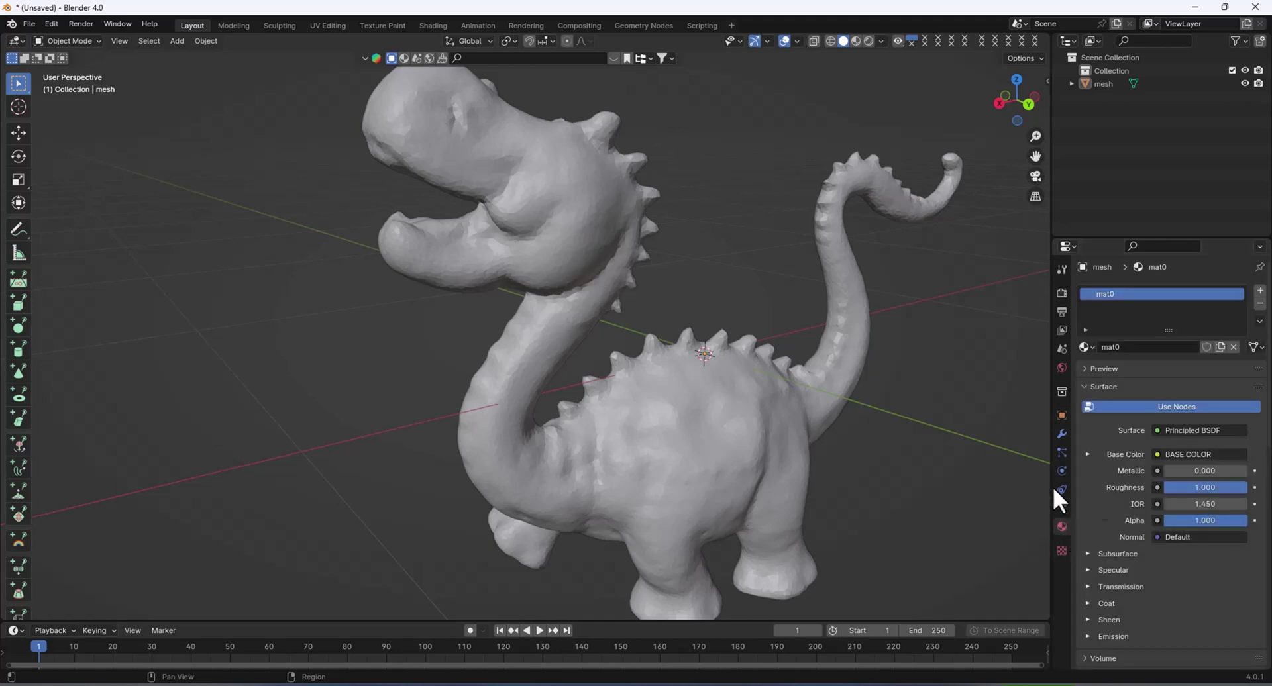
pyautogui.click(1060, 435)
# - Add a Catmull-Clark Subdivision Surface modifier with viewport level 1 and render level 2
pyautogui.click(1149, 291)
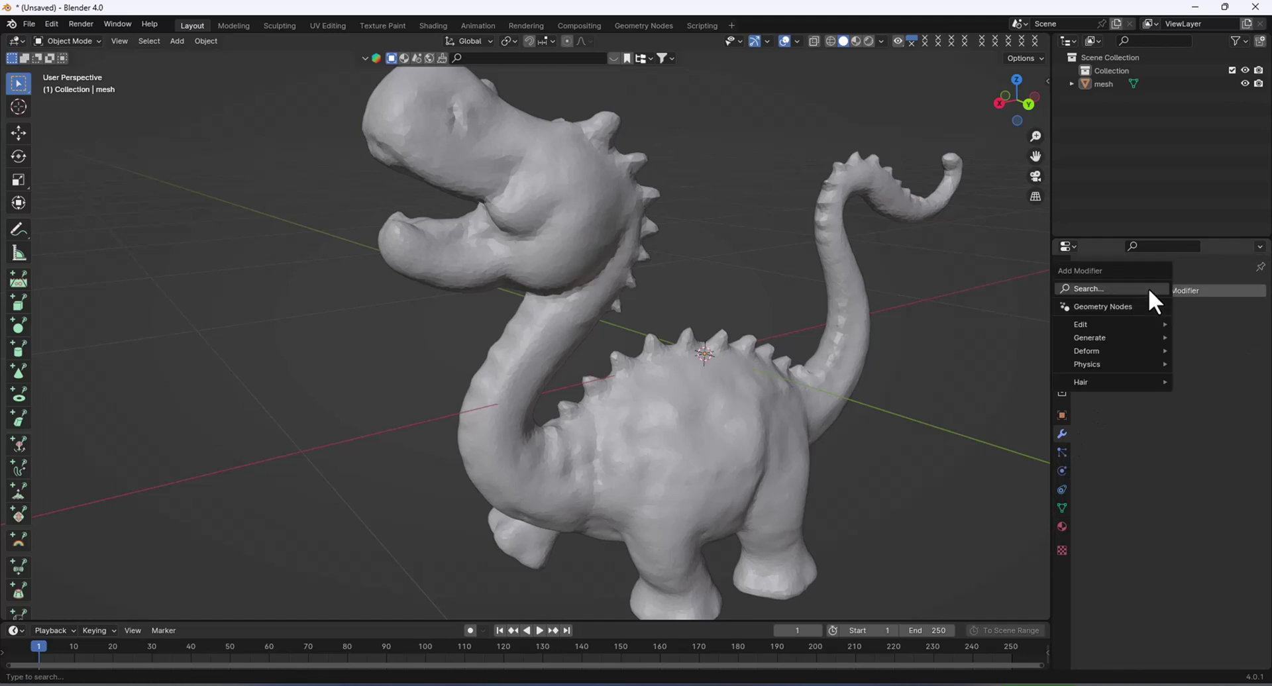
pyautogui.moveTo(1110, 338)
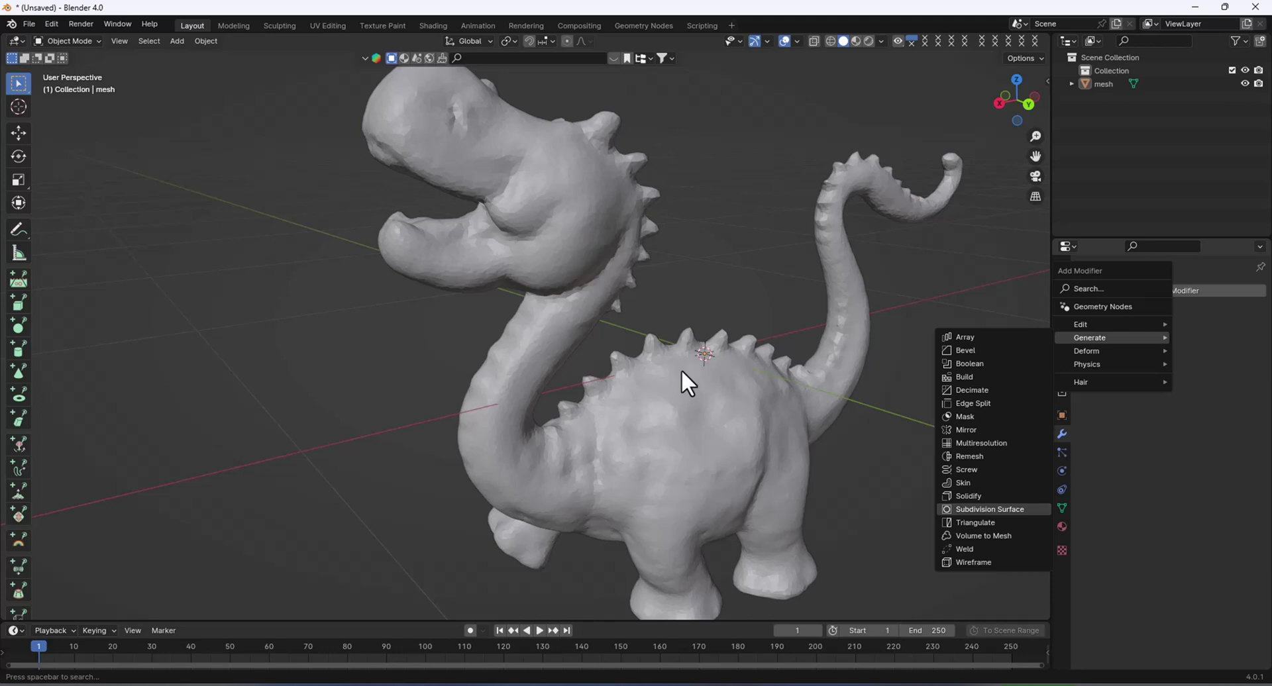
pyautogui.press('Return')
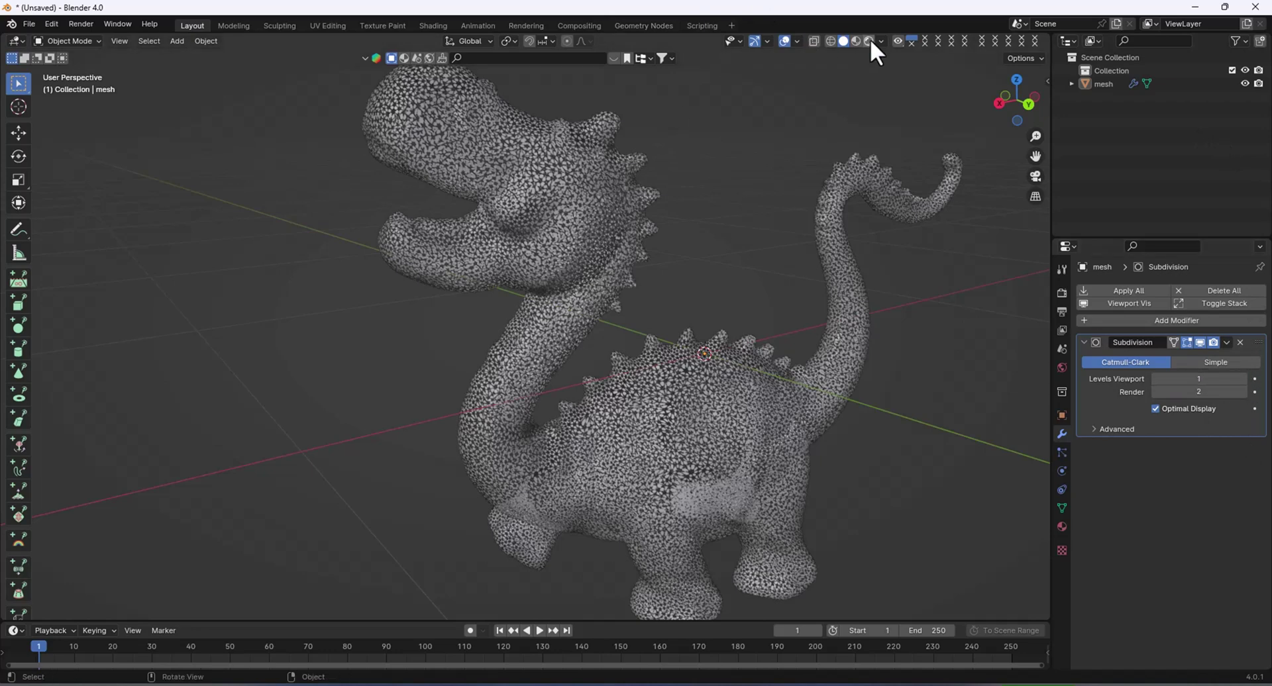
# - Set the Subdivision viewport level to 2 and view it in Material Preview
pyautogui.click(829, 42)
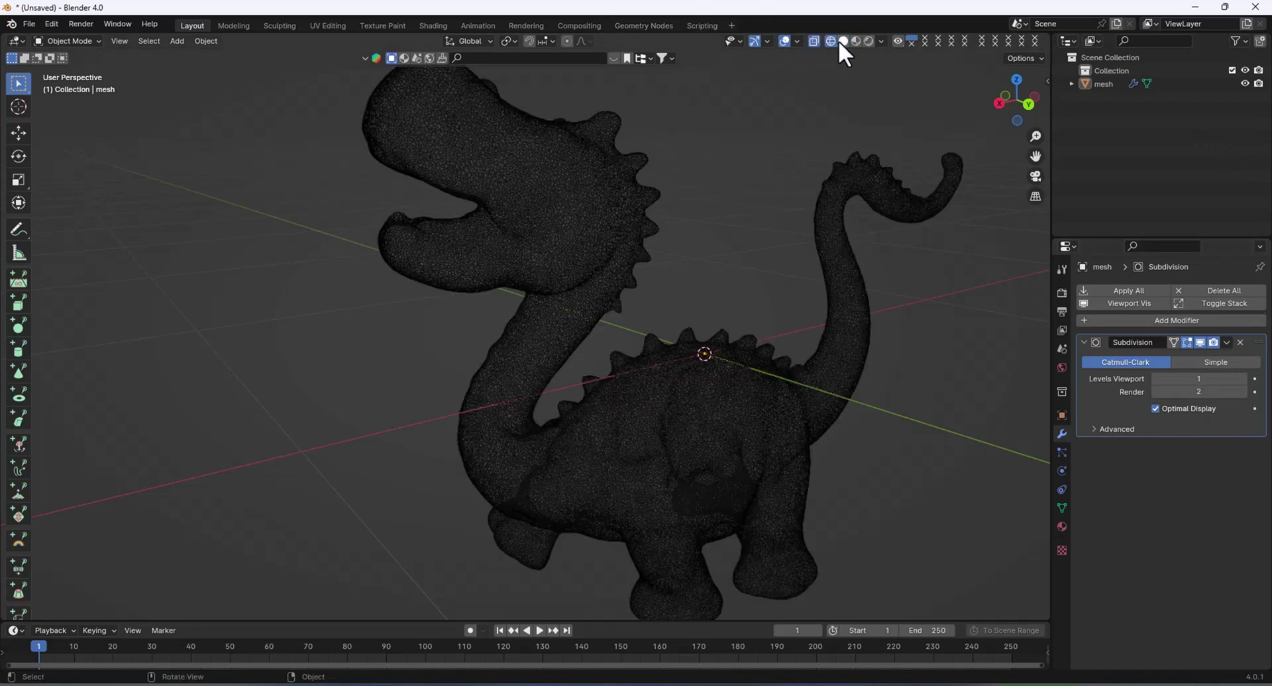
pyautogui.click(839, 41)
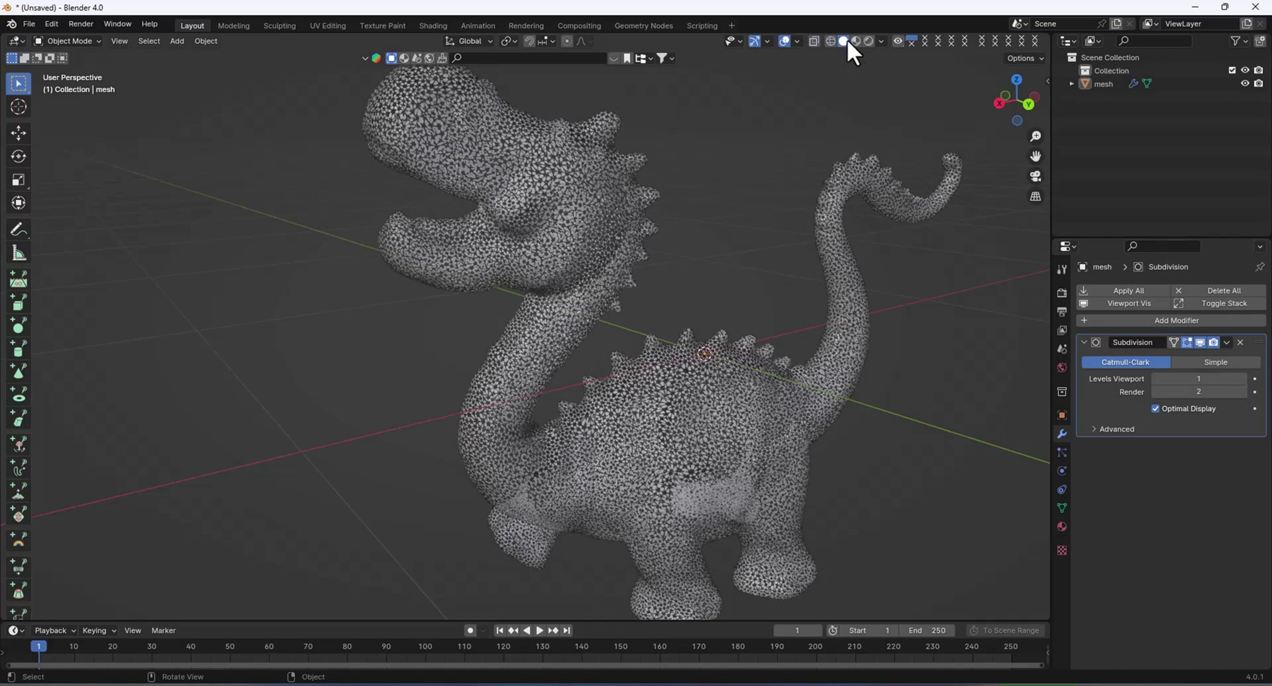
pyautogui.click(855, 41)
pyautogui.hotkey('ctrl', '2')
# - Orbit and zoom around the subdivided textured dinosaur from several angles
pyautogui.moveTo(795, 145)
pyautogui.mouseDown(button='middle')
pyautogui.moveTo(724, 241)
pyautogui.moveTo(843, 241)
pyautogui.moveTo(810, 290)
pyautogui.mouseUp(button='middle')
pyautogui.scroll(3, 843, 241)
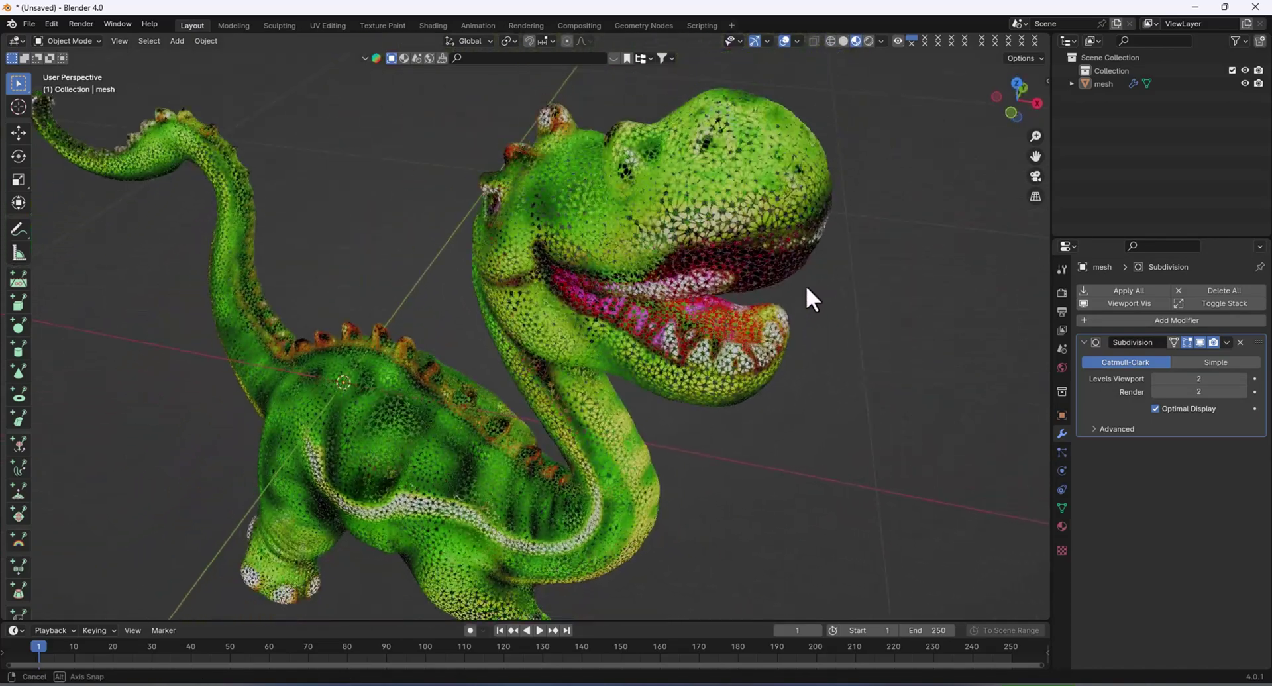
pyautogui.moveTo(729, 318); pyautogui.dragTo(762, 318, button='middle')
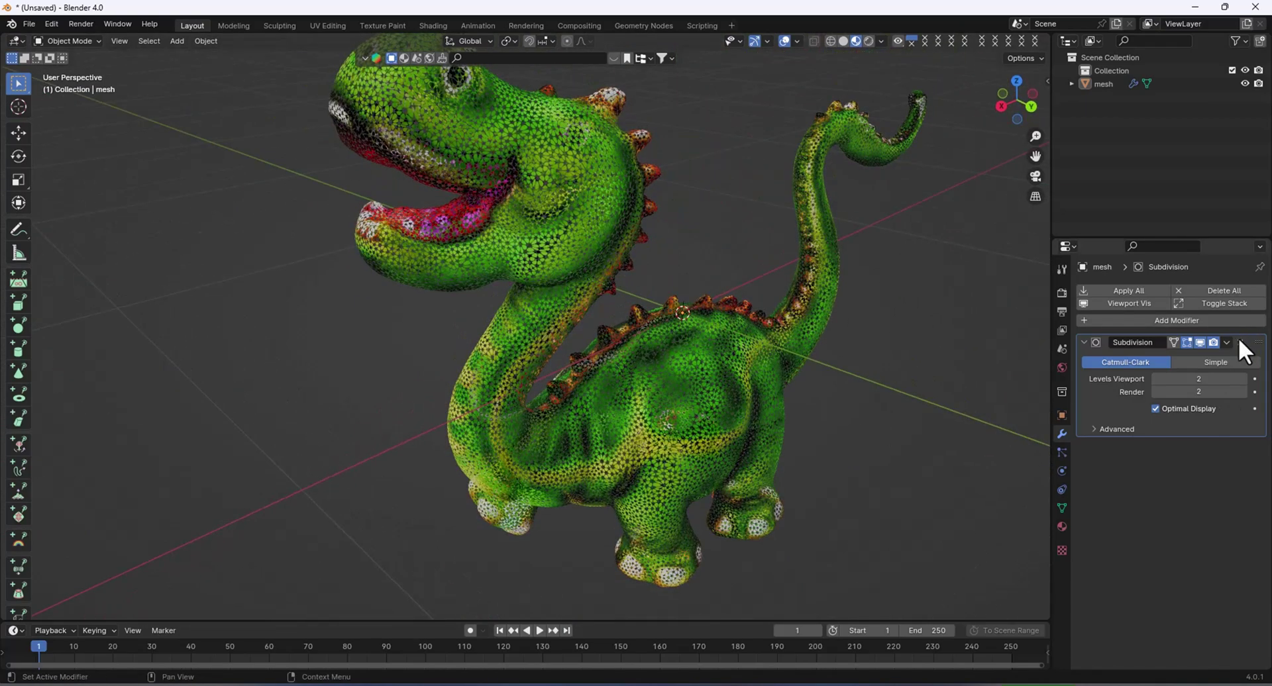
pyautogui.moveTo(762, 337); pyautogui.dragTo(789, 293, button='middle')
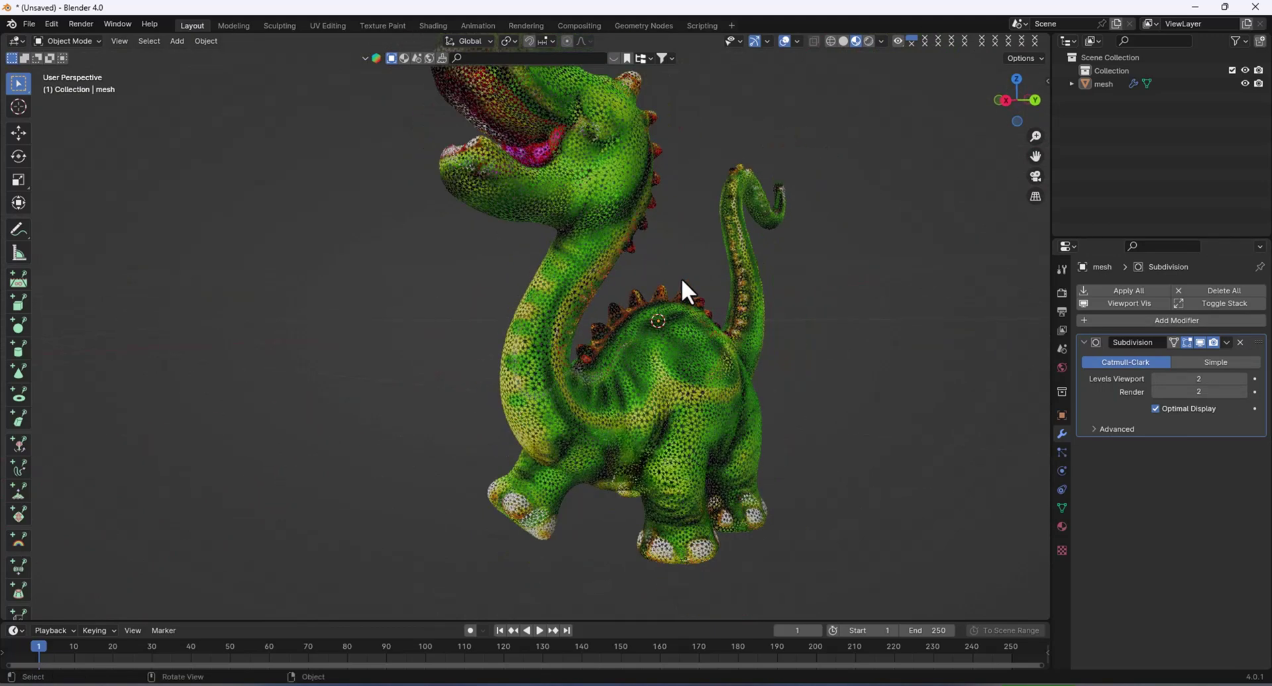
pyautogui.scroll(-2, 683, 281)
pyautogui.moveTo(677, 274); pyautogui.dragTo(644, 305, button='middle')
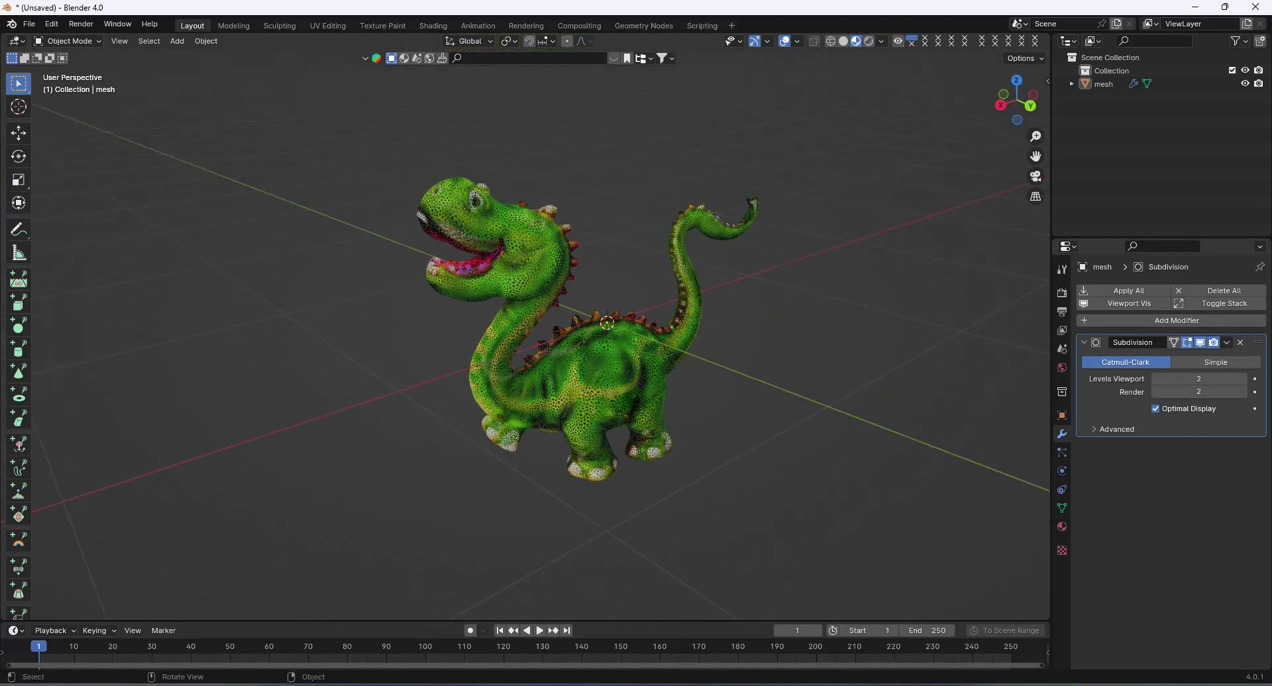
# - Delete the Subdivision modifier, zoom in, and select the dinosaur mesh
pyautogui.click(1240, 343)
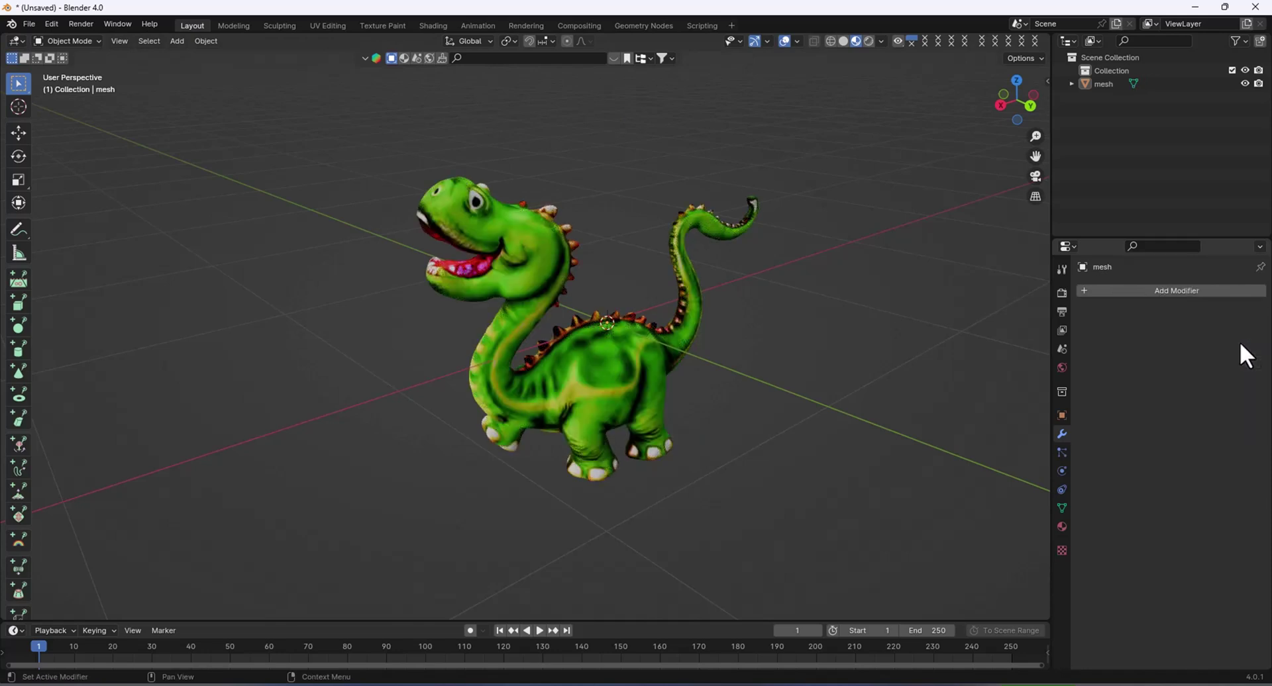
pyautogui.scroll(3, 590, 349)
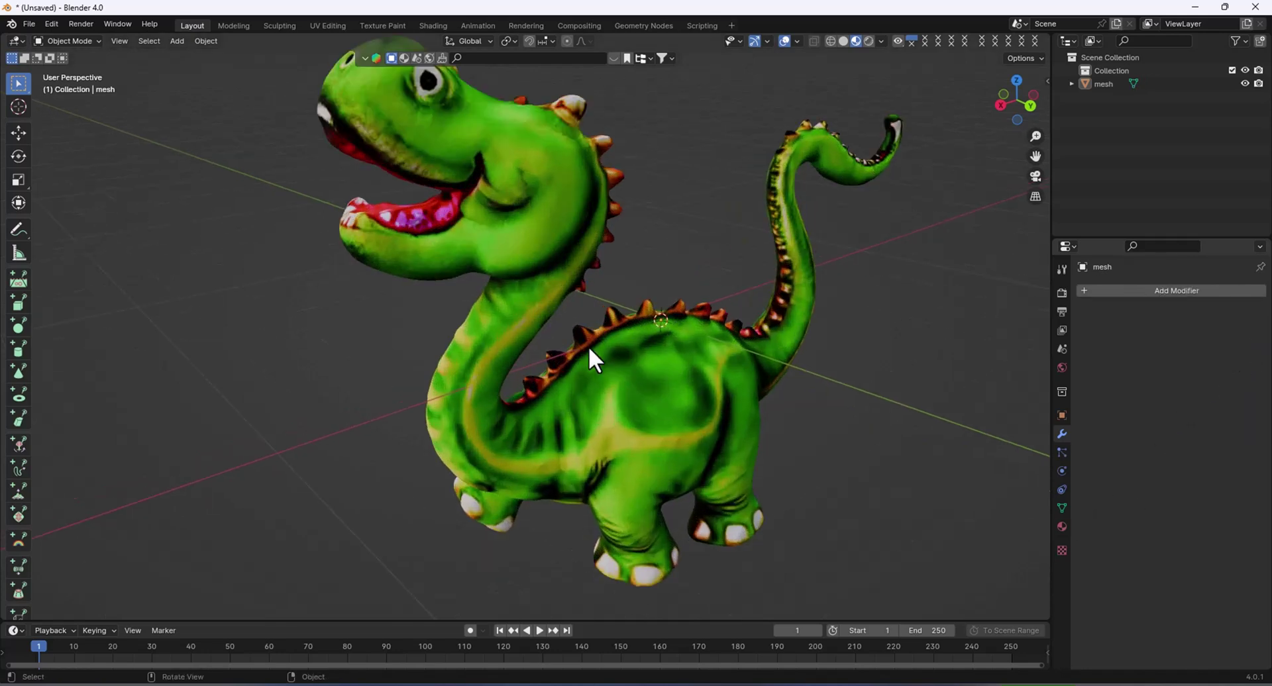
pyautogui.click(504, 246)
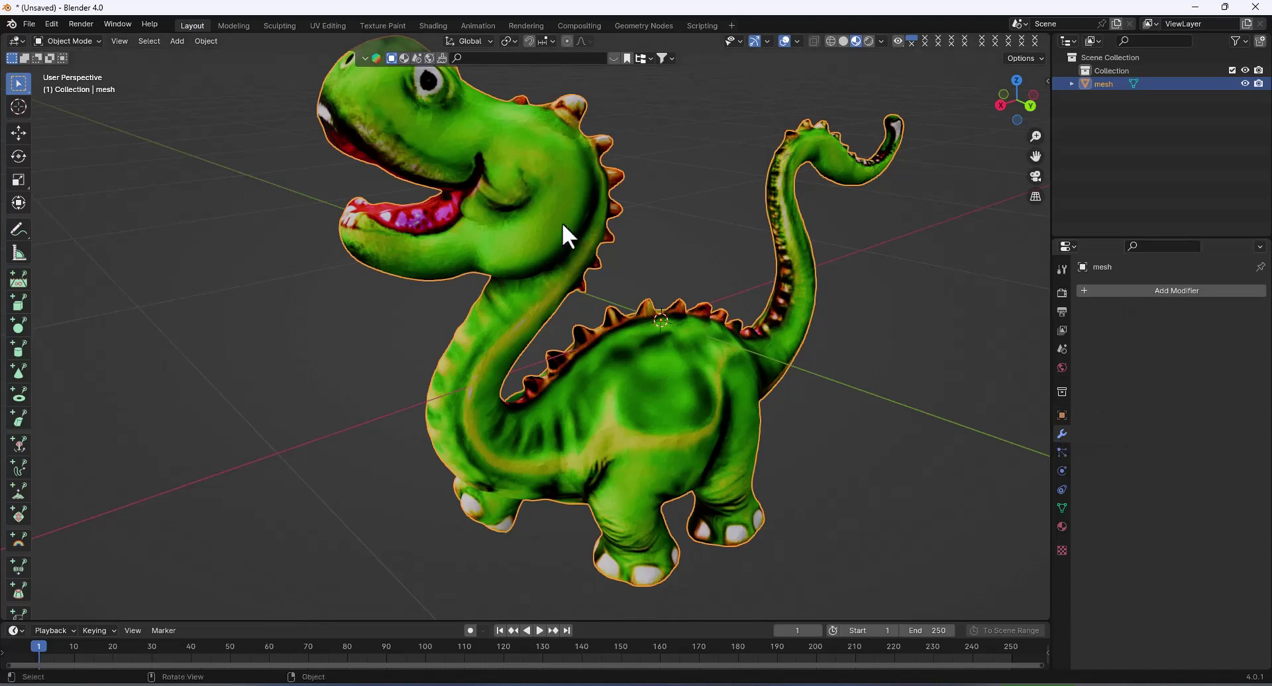
# - Orbit the viewport around to the textured dinosaur's opposite side
pyautogui.moveTo(518, 312); pyautogui.dragTo(690, 298, button='middle')
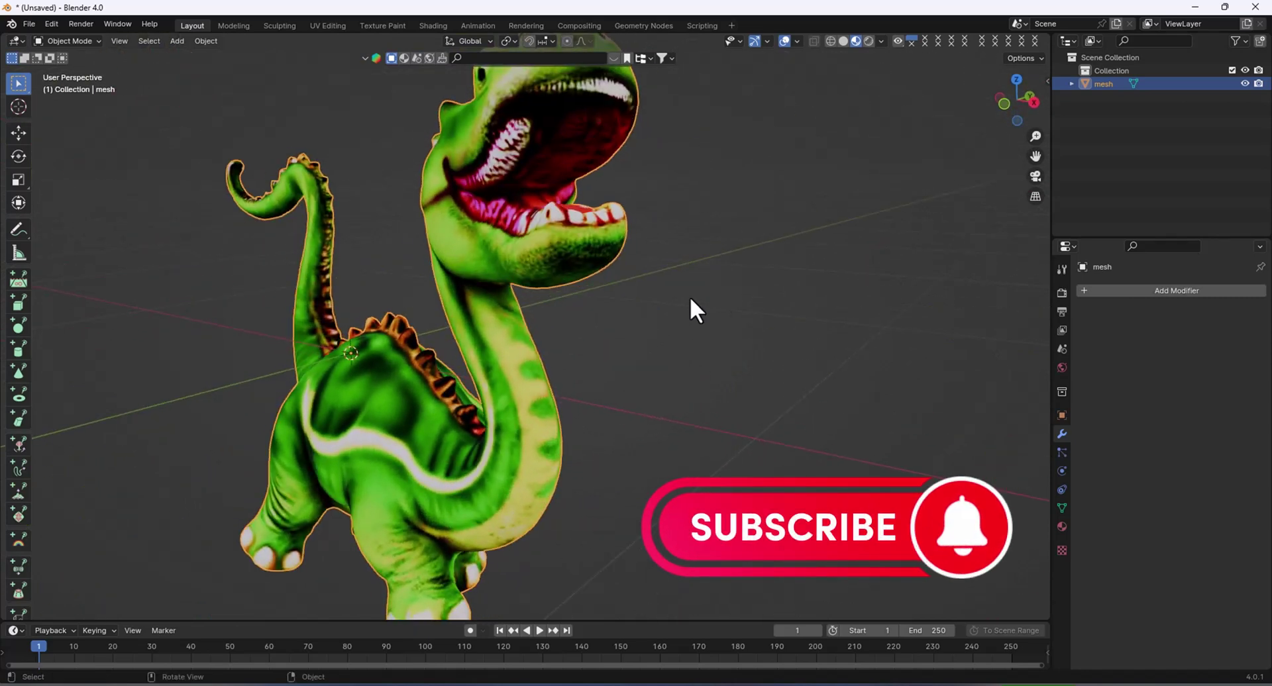